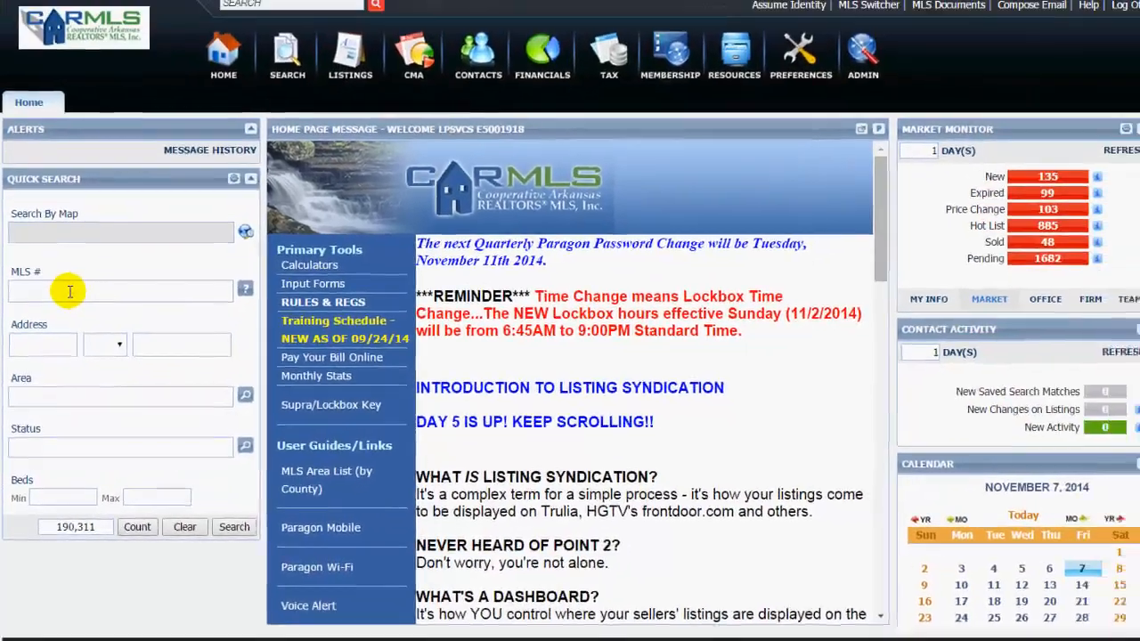
pyautogui.click(84, 227)
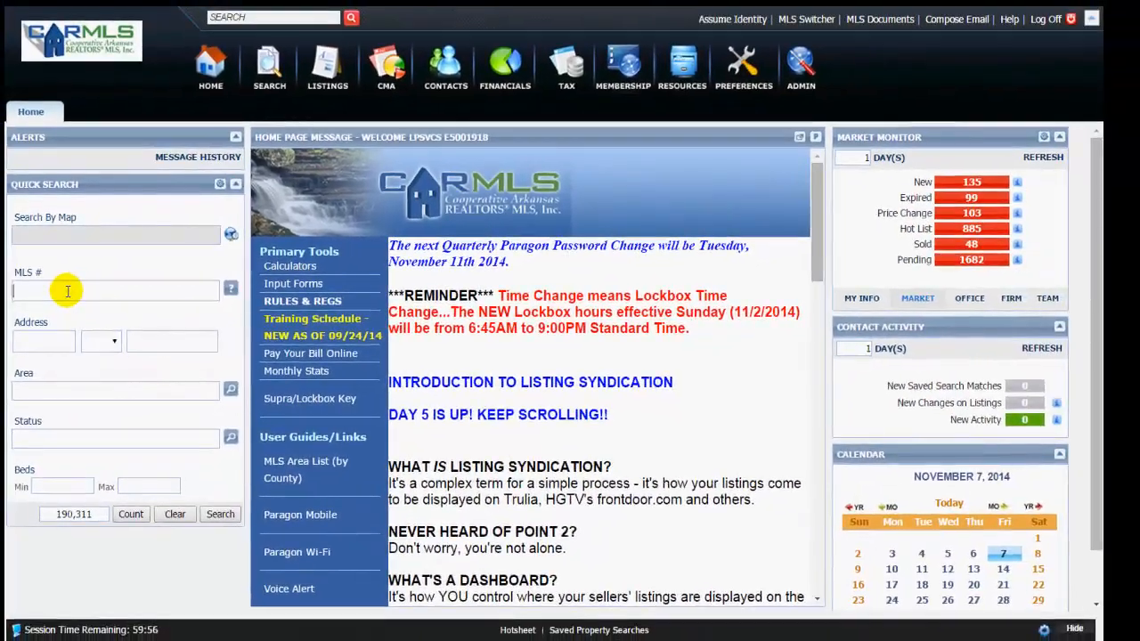
pyautogui.moveTo(244, 17)
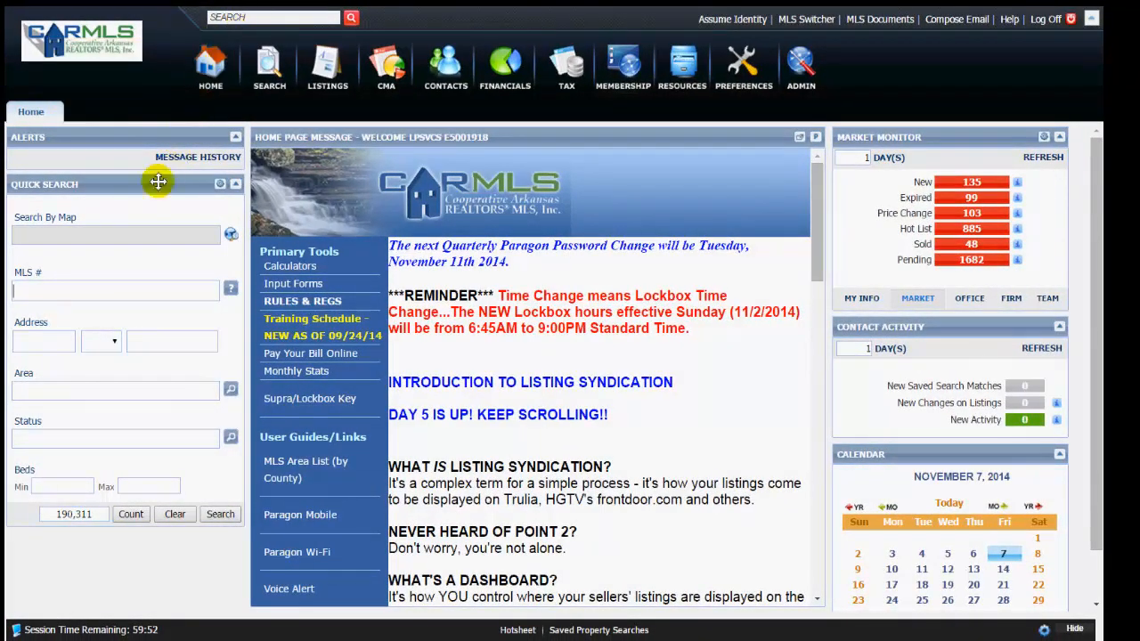
pyautogui.click(129, 287)
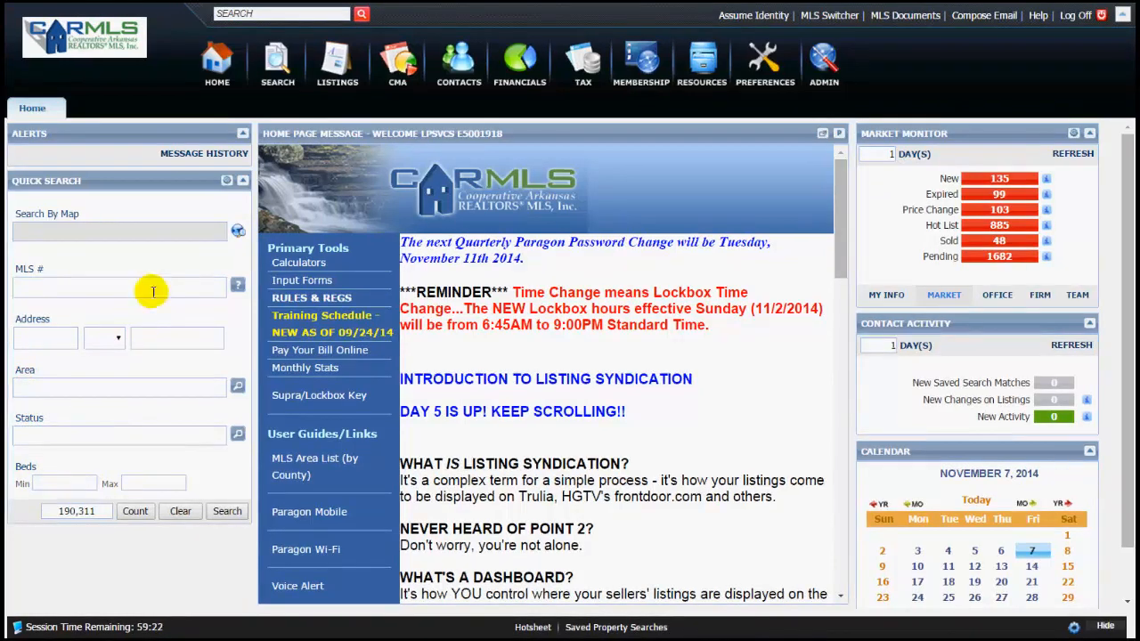
# - Open the Quick Search customization and remove MLS # from the selected fields
pyautogui.click(228, 183)
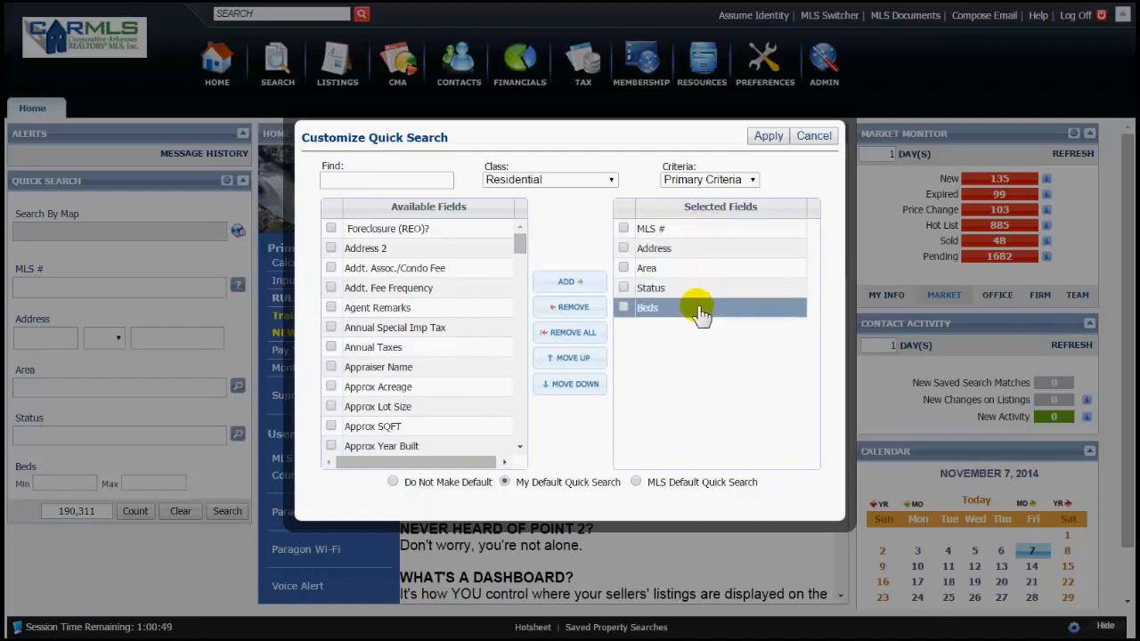
pyautogui.doubleClick(681, 233)
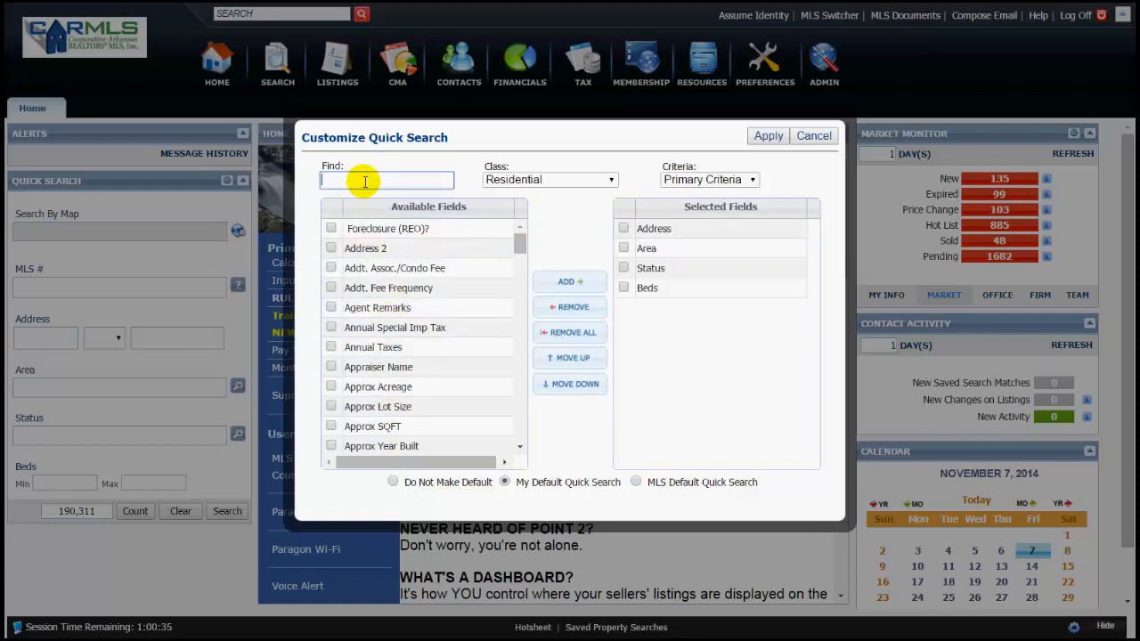
# - Find the Multiple Addresses field with "mul", add it to the selected fields and place it directly below Address
pyautogui.write('mul')
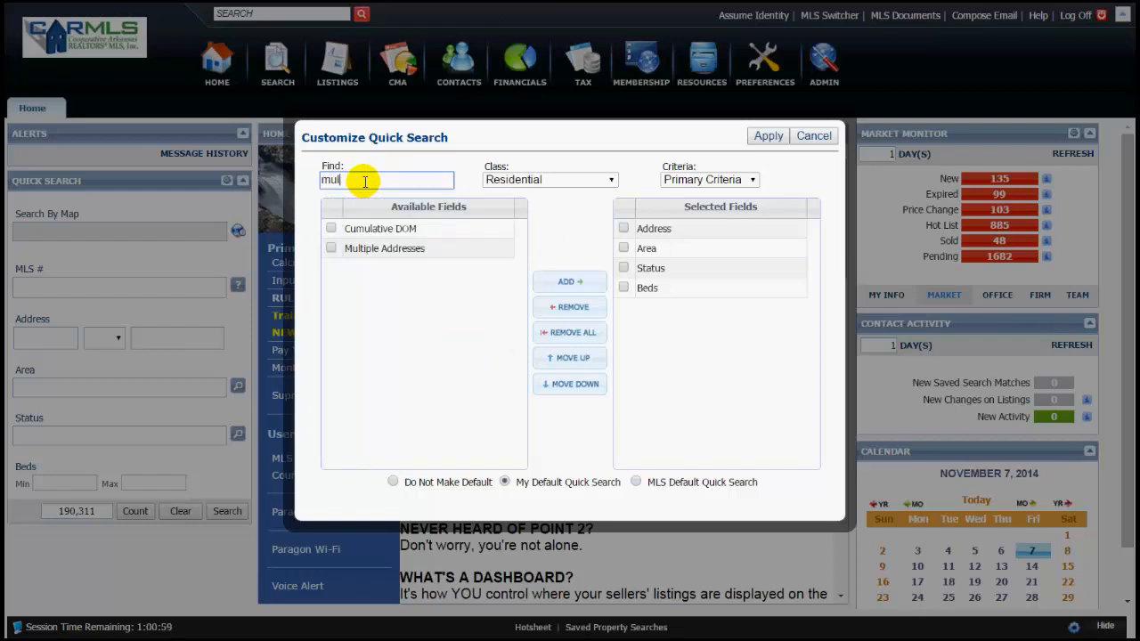
pyautogui.click(364, 181)
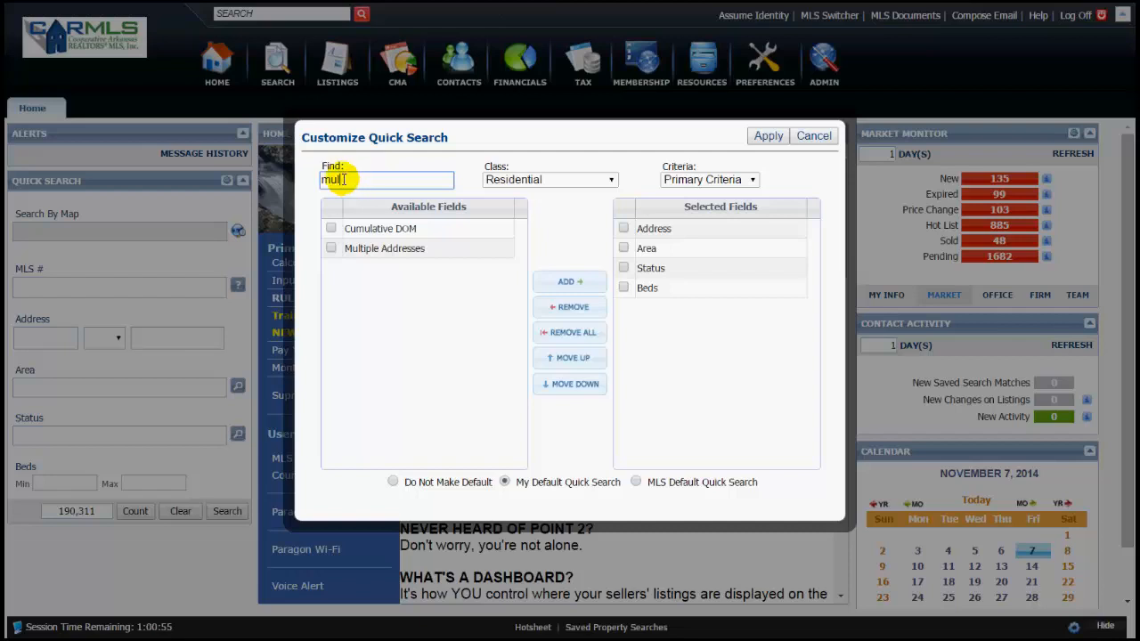
pyautogui.click(372, 250)
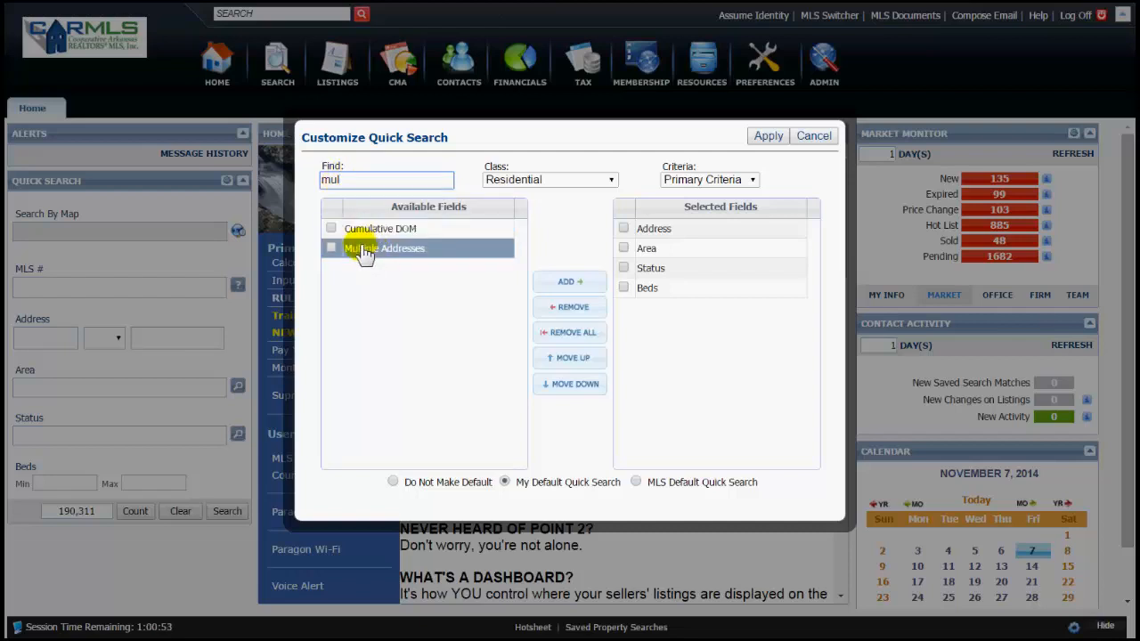
pyautogui.click(367, 253)
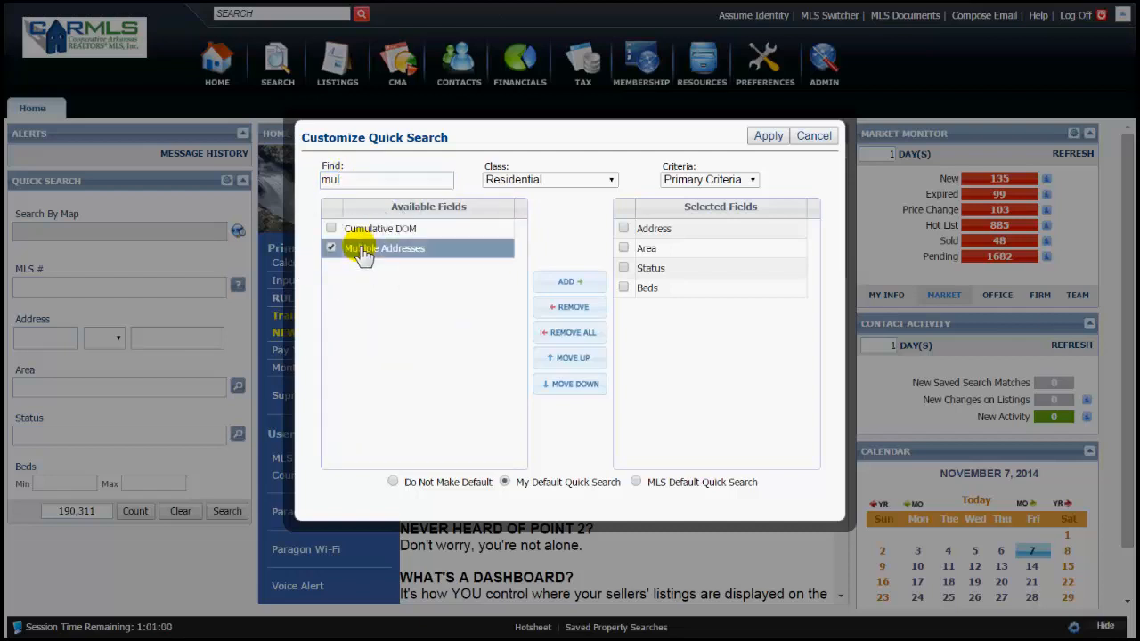
pyautogui.click(570, 281)
pyautogui.click(666, 310)
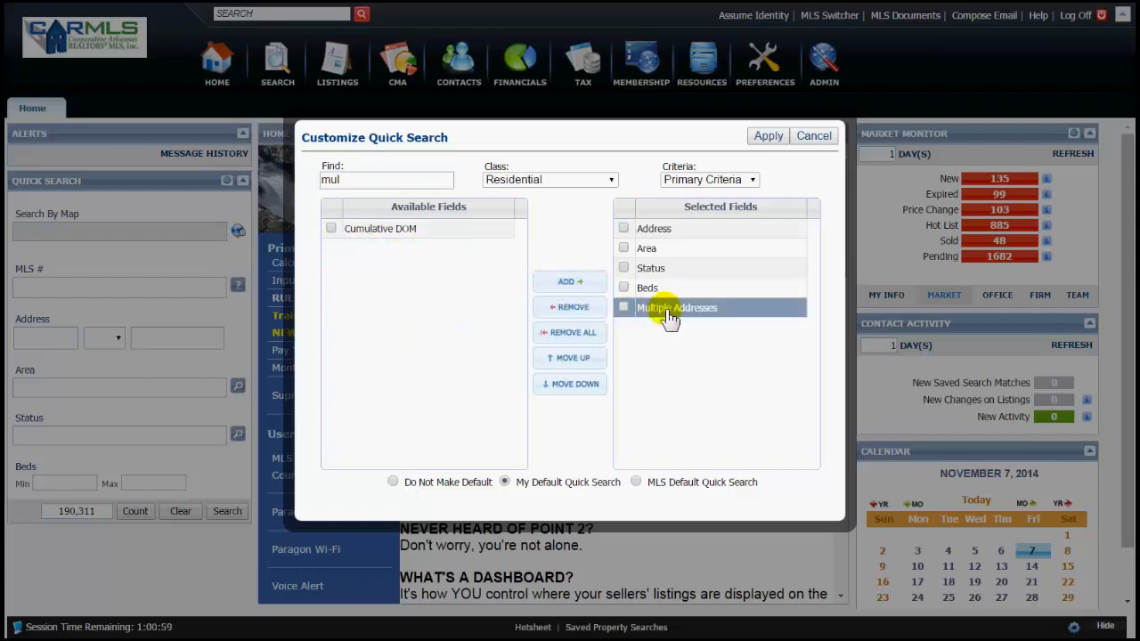
pyautogui.moveTo(668, 316); pyautogui.dragTo(667, 256)
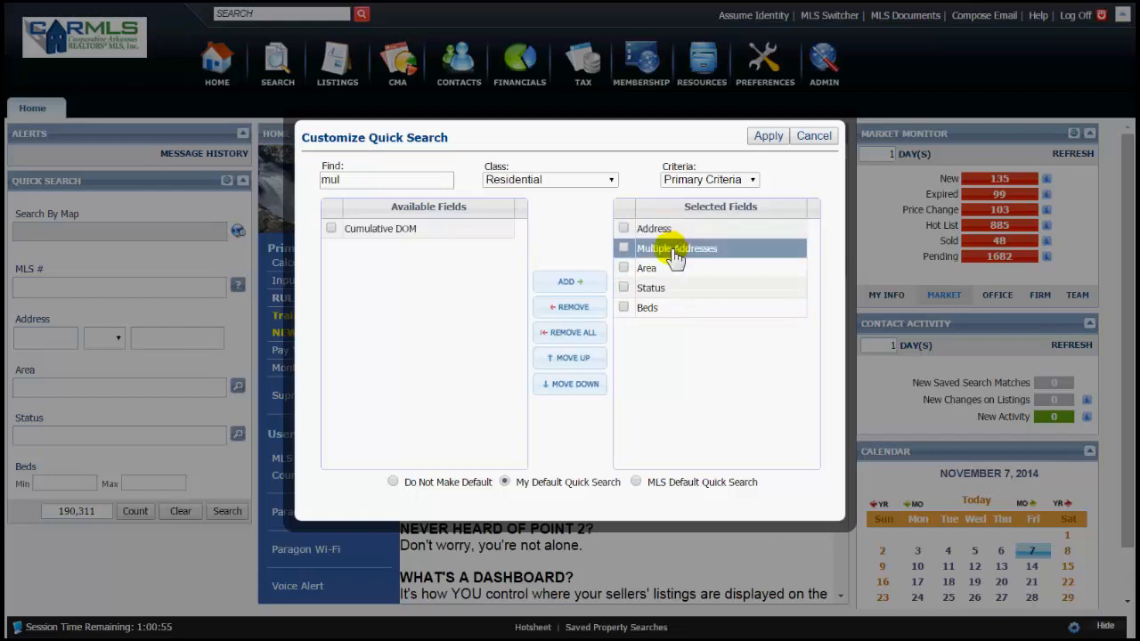
# - Find the bath and city fields and add Full Baths, Half Baths and City to the selected fields
pyautogui.moveTo(359, 181); pyautogui.dragTo(323, 180)
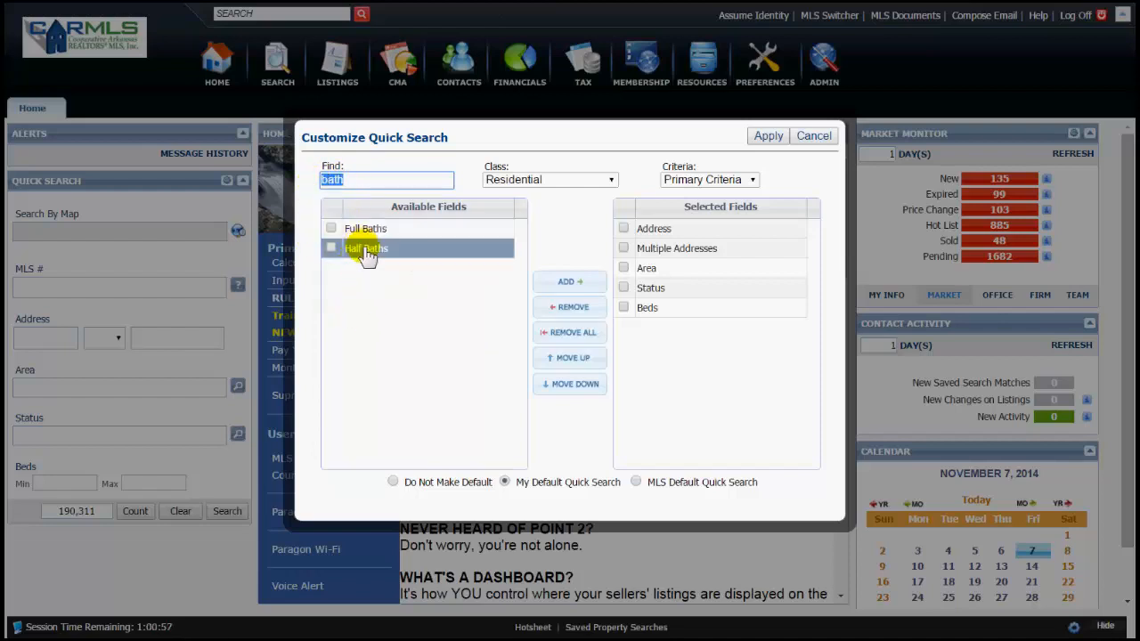
pyautogui.click(330, 228)
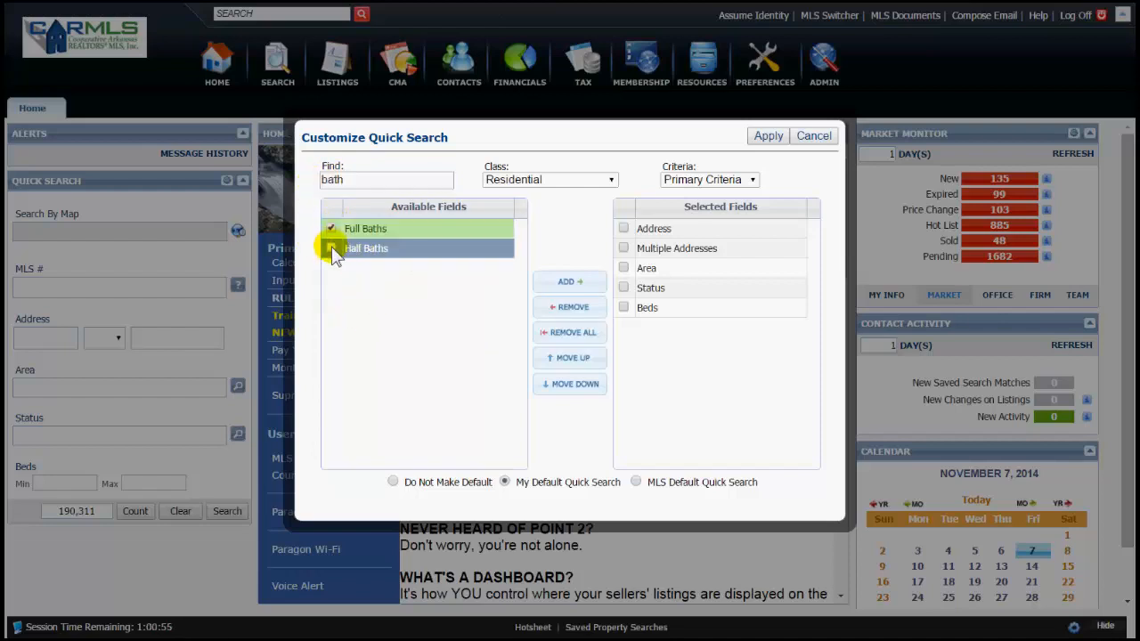
pyautogui.click(331, 248)
pyautogui.click(570, 281)
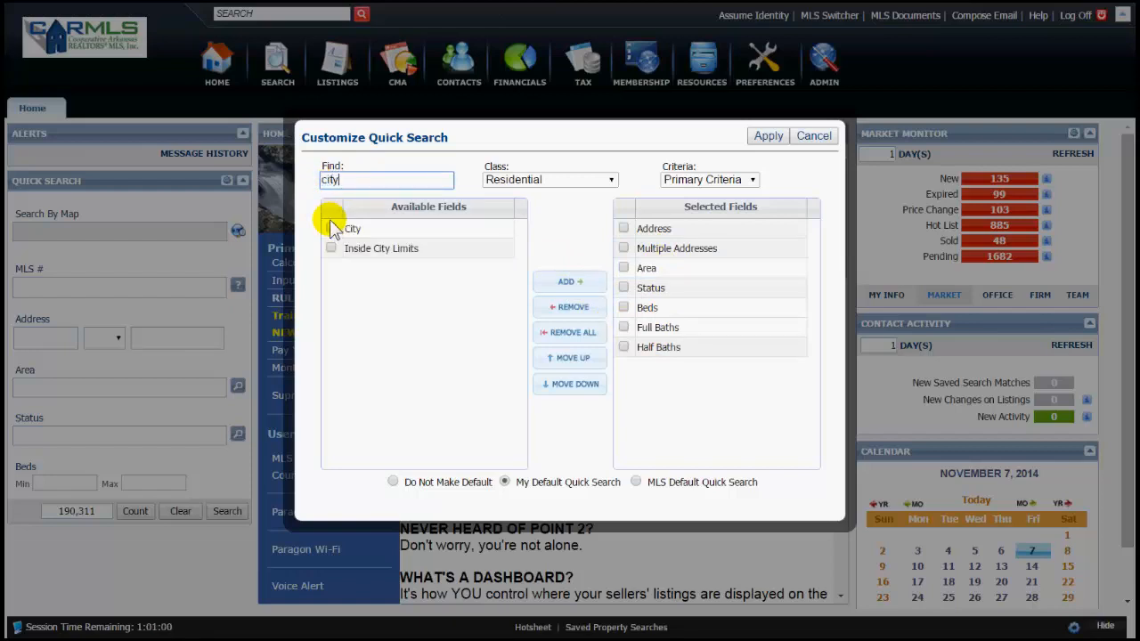
pyautogui.doubleClick(341, 229)
# - Find and add the Approx Acreage and Approx SQFT fields to the selected fields
pyautogui.click(357, 183)
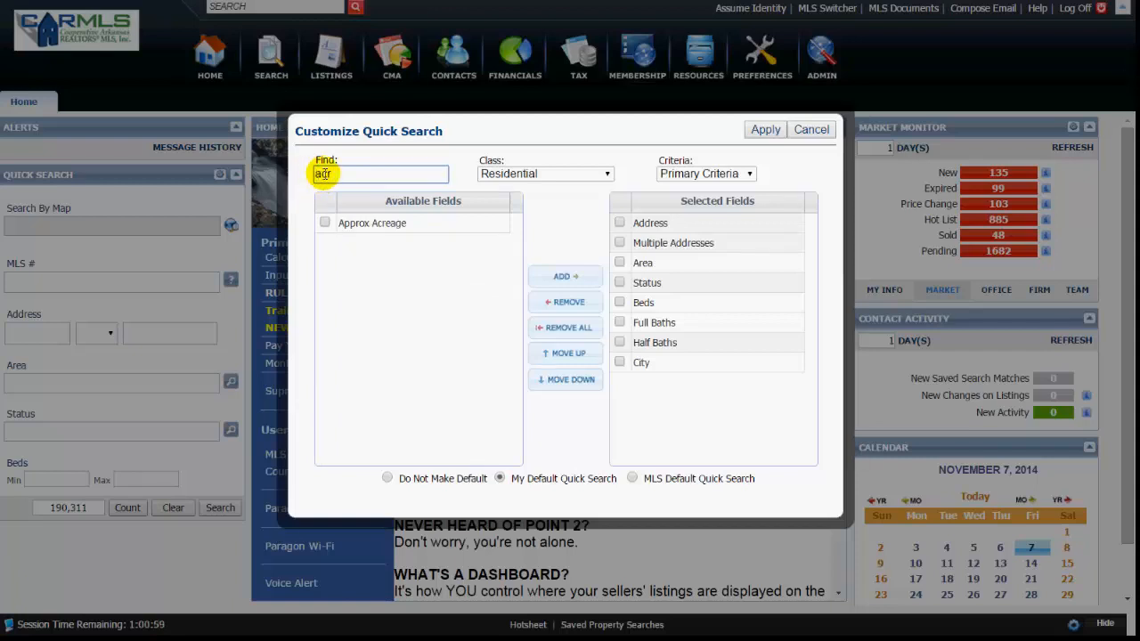
pyautogui.click(343, 223)
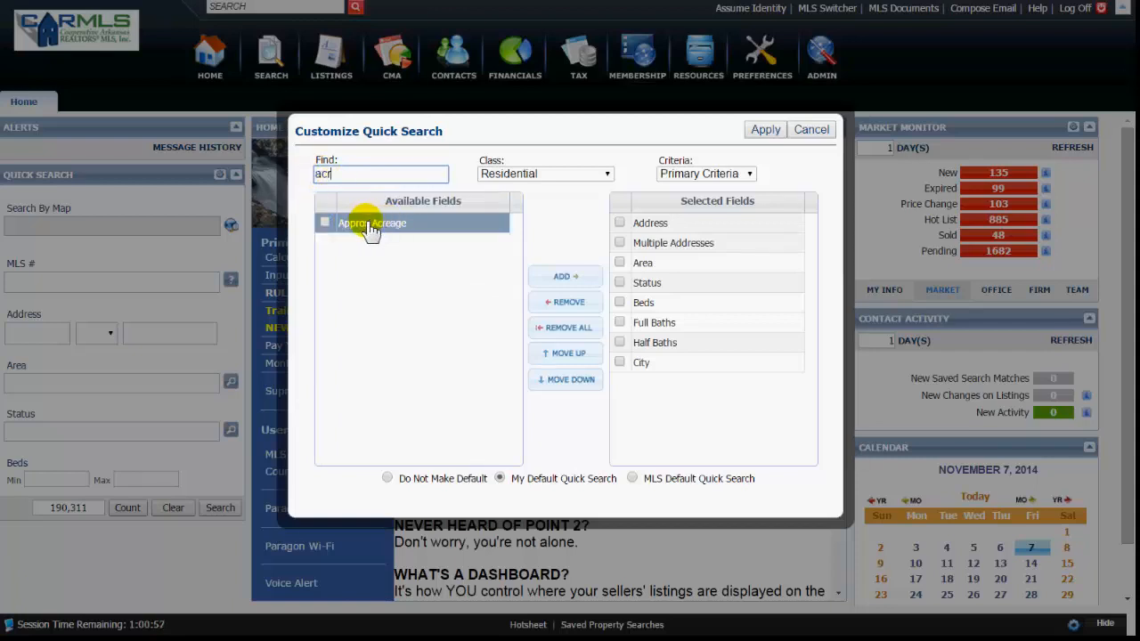
pyautogui.doubleClick(371, 229)
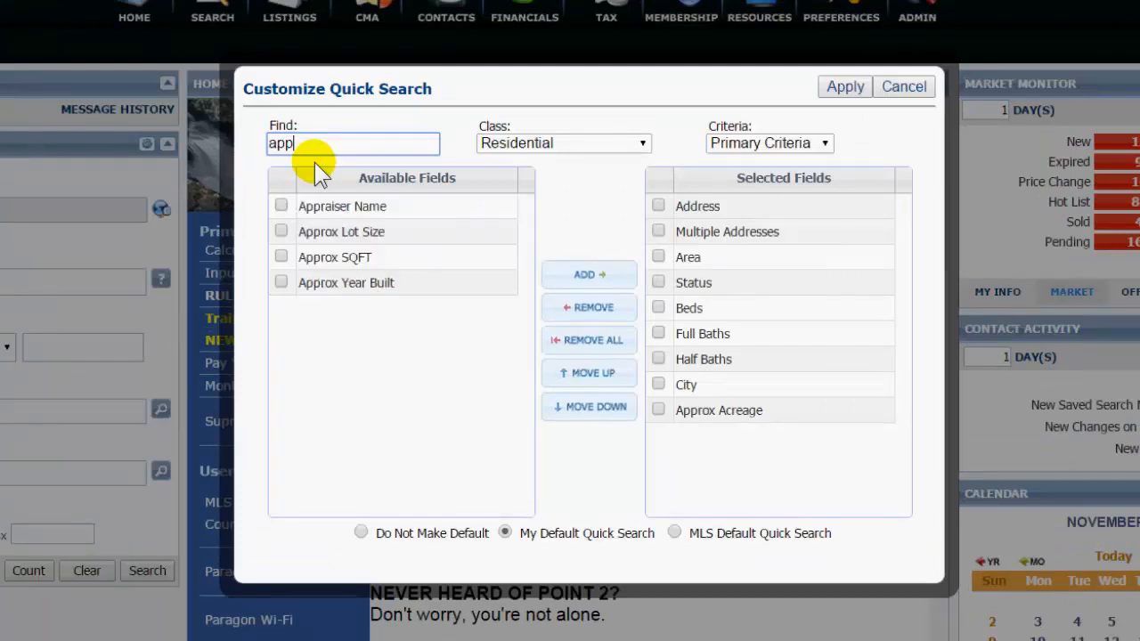
pyautogui.moveTo(307, 150); pyautogui.dragTo(269, 145)
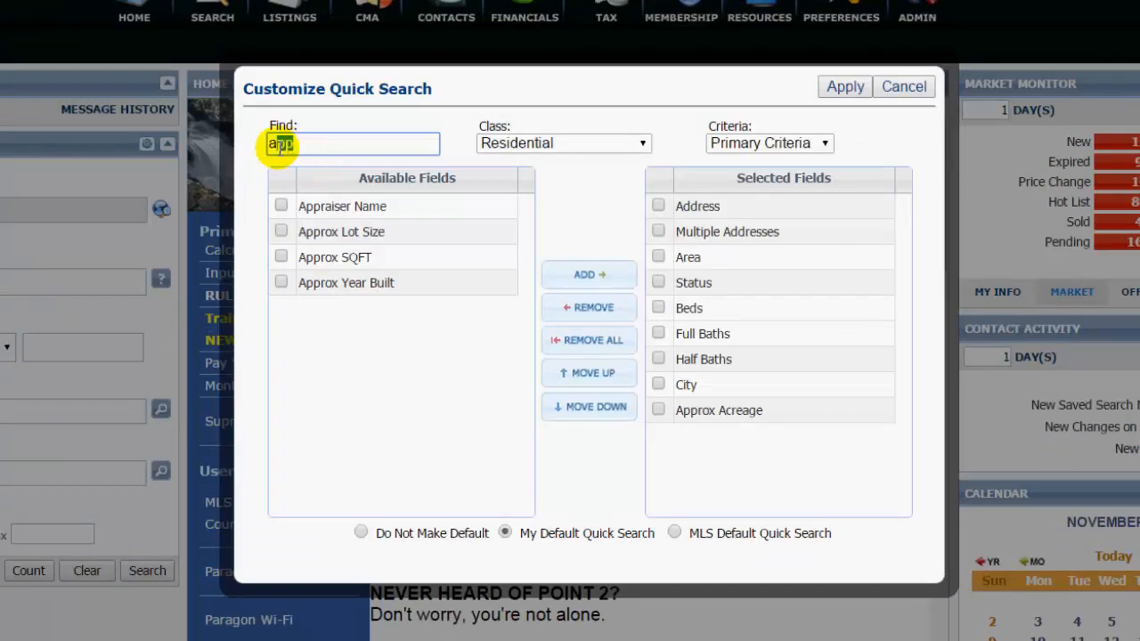
pyautogui.doubleClick(339, 265)
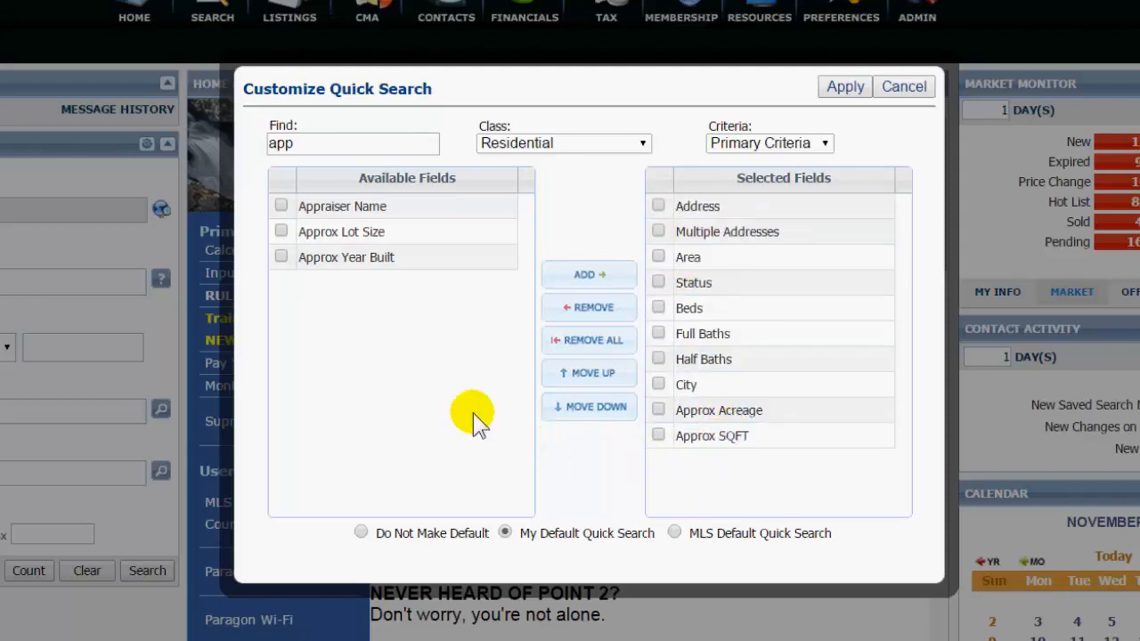
# - Keep the class as Residential, save the layout as My Default Quick Search and apply it
pyautogui.click(567, 144)
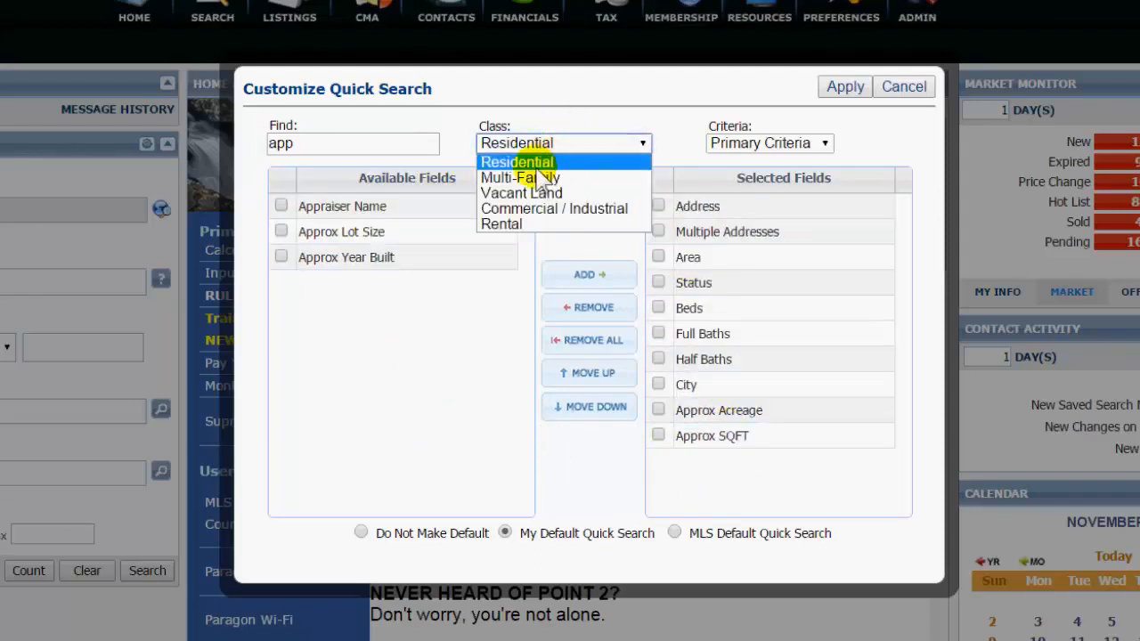
pyautogui.click(561, 160)
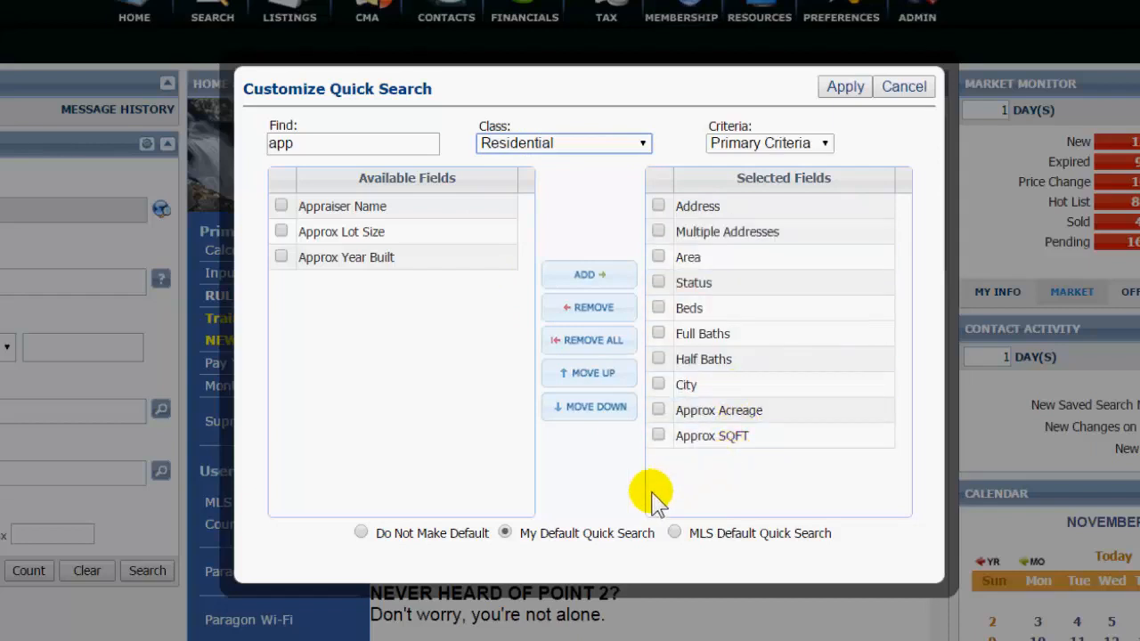
pyautogui.click(541, 544)
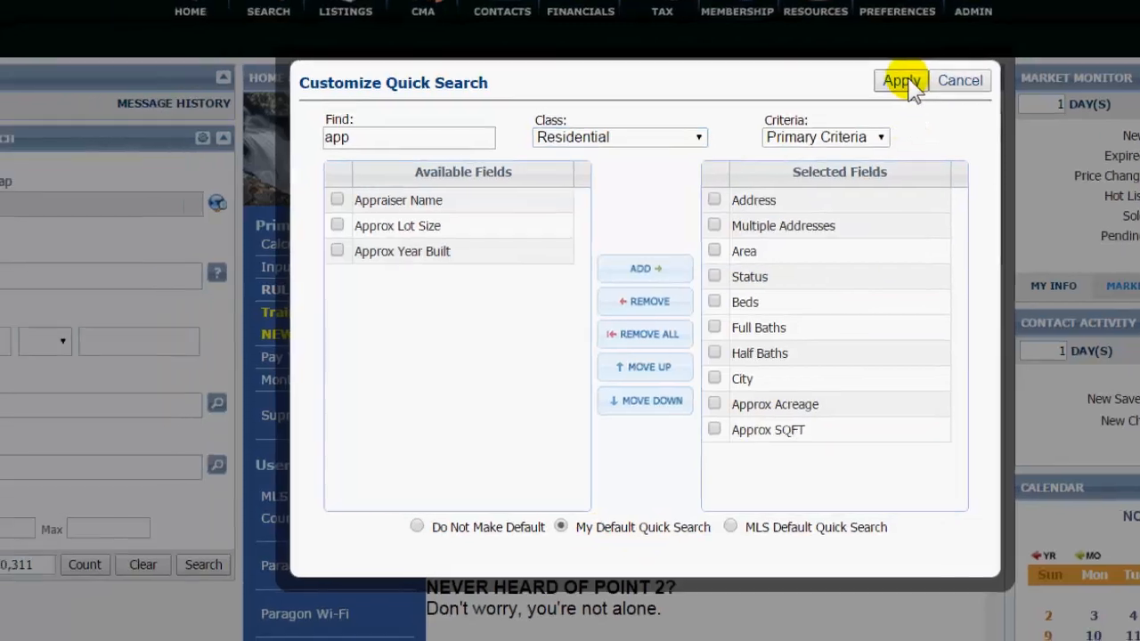
pyautogui.click(904, 80)
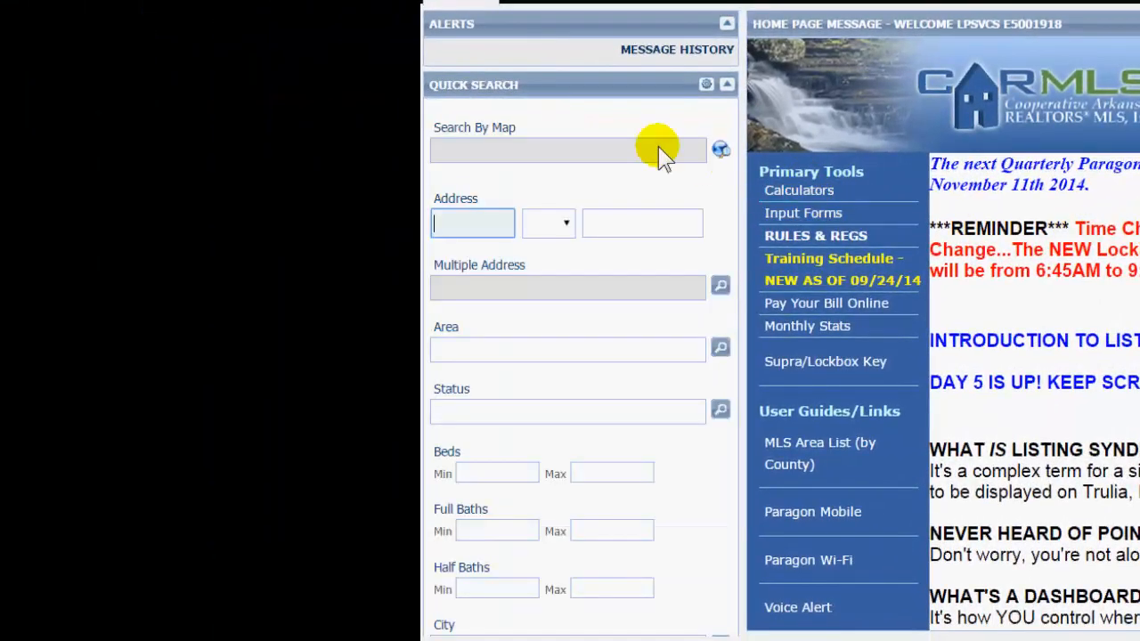
# - Select areas 126, 129, 152, 176 and 178 as the Quick Search's Area criteria and save the selection
pyautogui.scroll(-2, 549, 293)
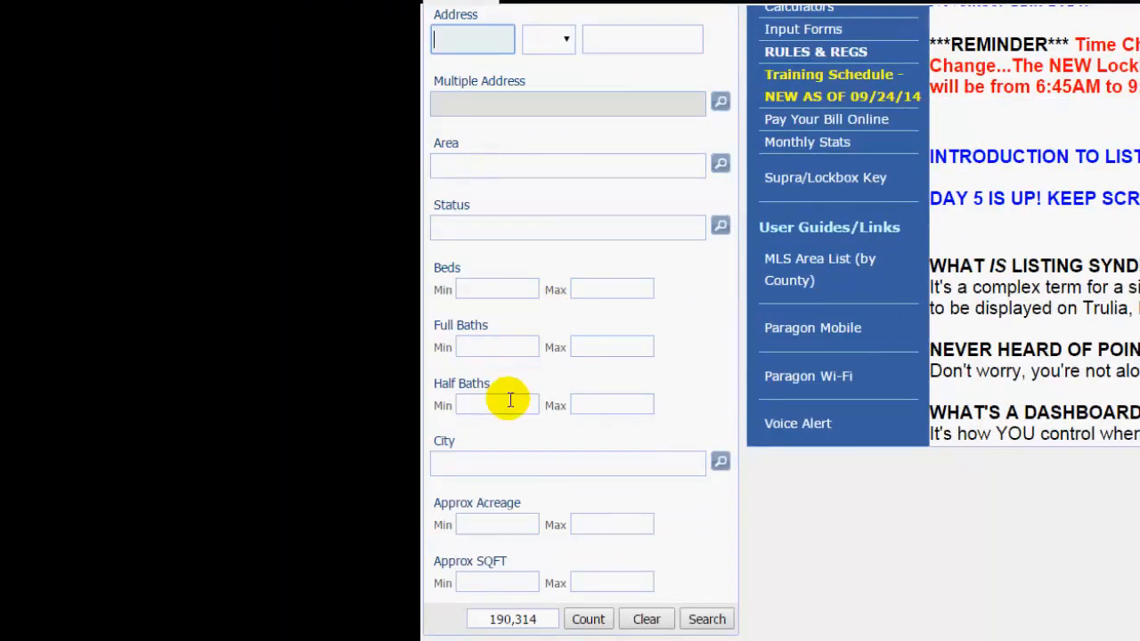
pyautogui.scroll(2, 501, 490)
pyautogui.click(452, 350)
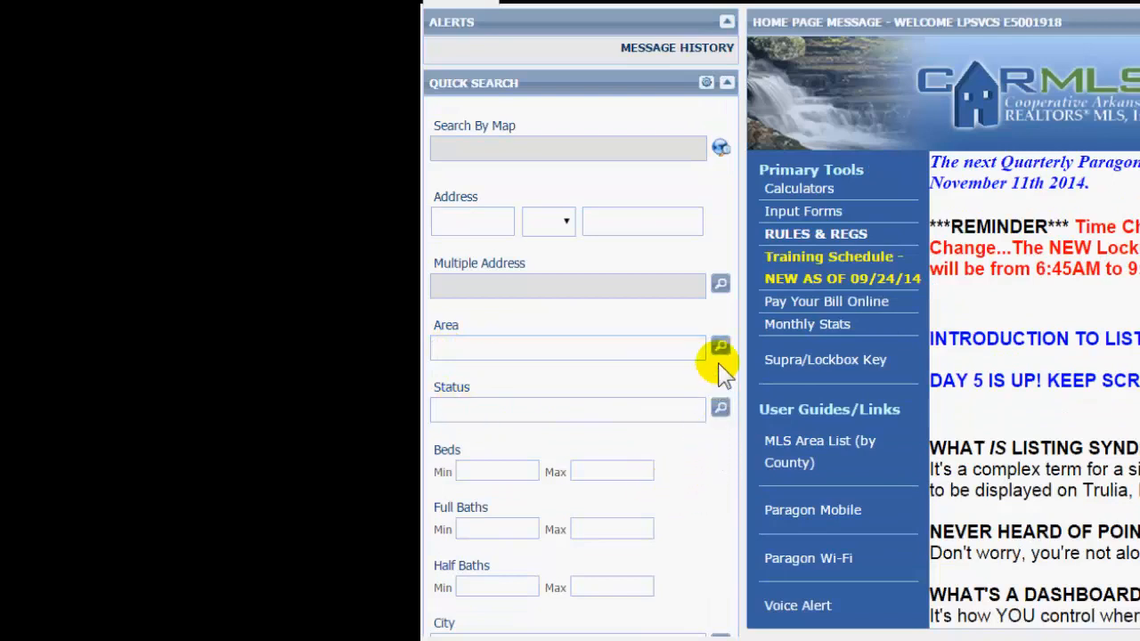
pyautogui.click(721, 347)
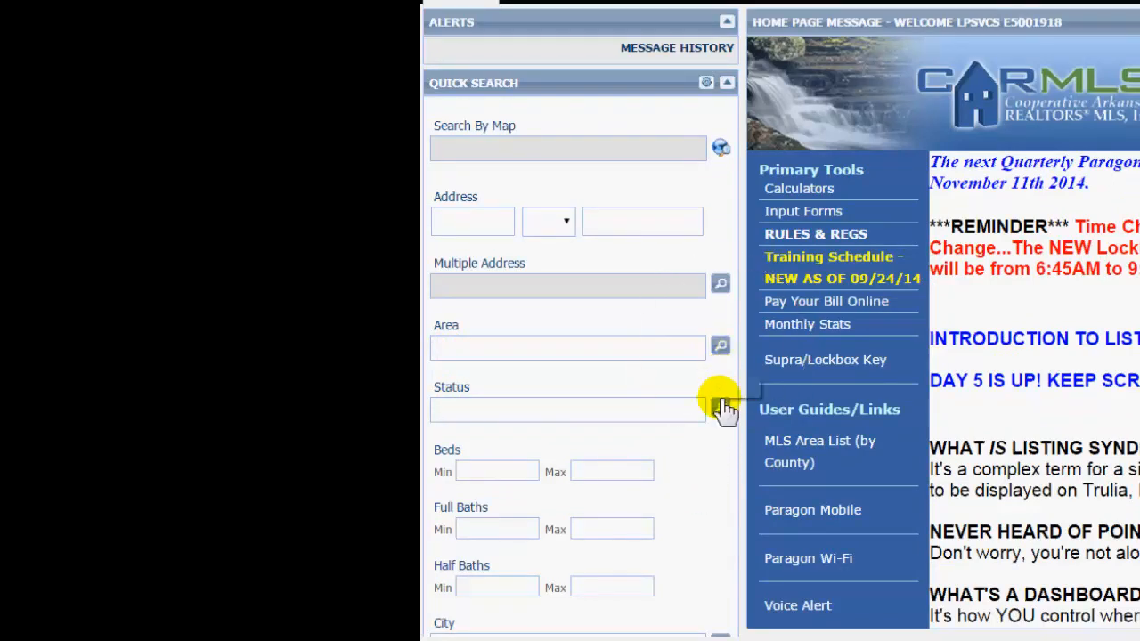
pyautogui.click(720, 347)
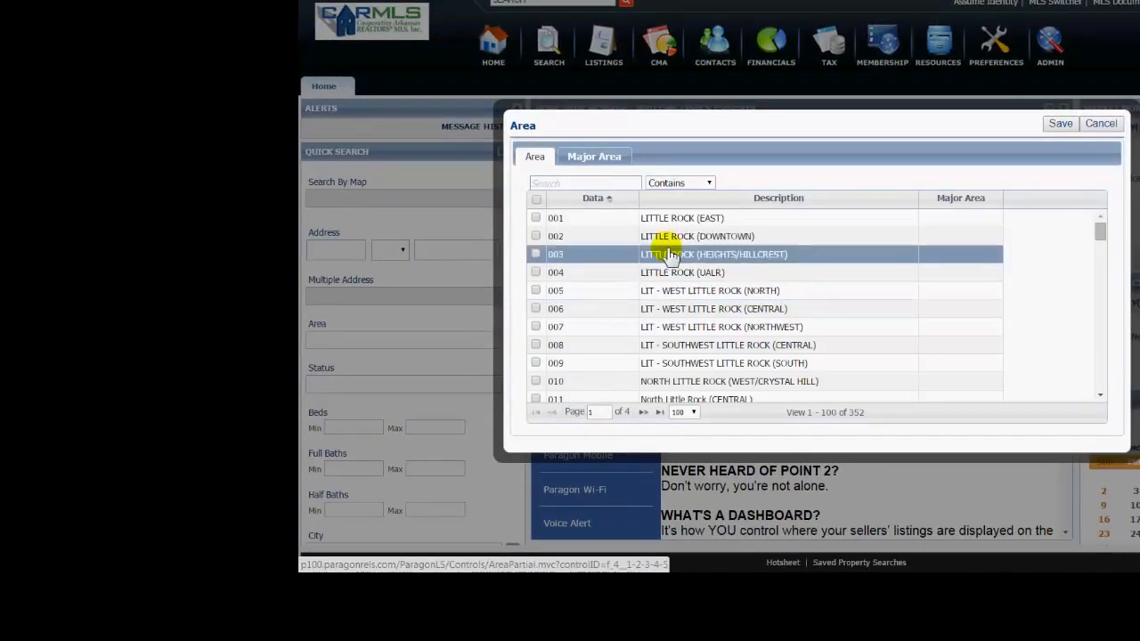
pyautogui.scroll(-10, 707, 303)
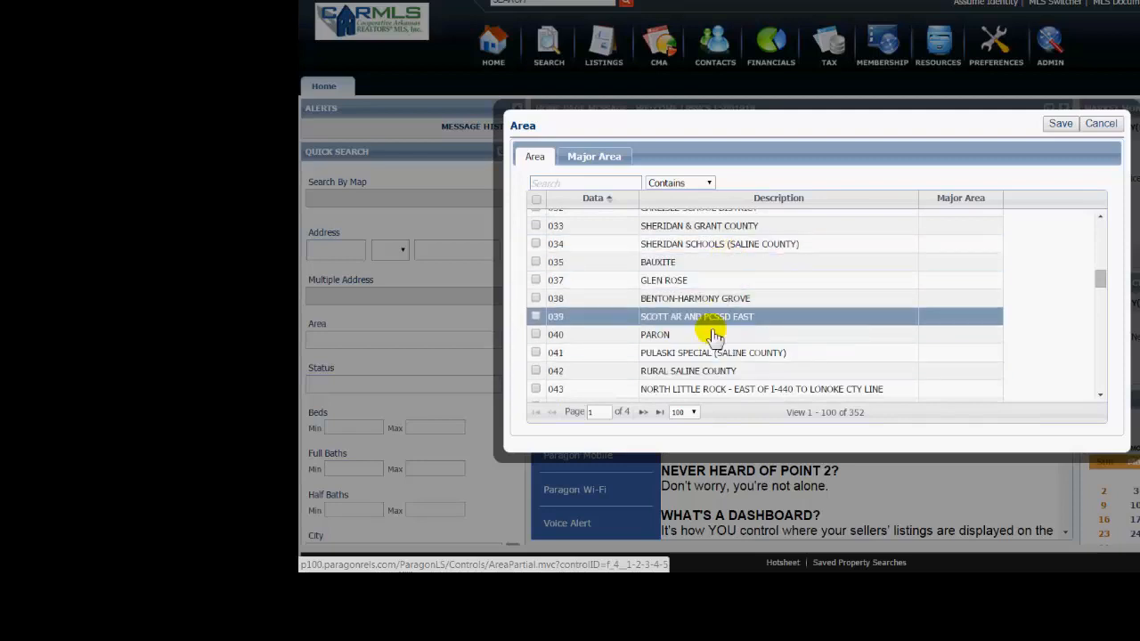
pyautogui.scroll(-15, 718, 352)
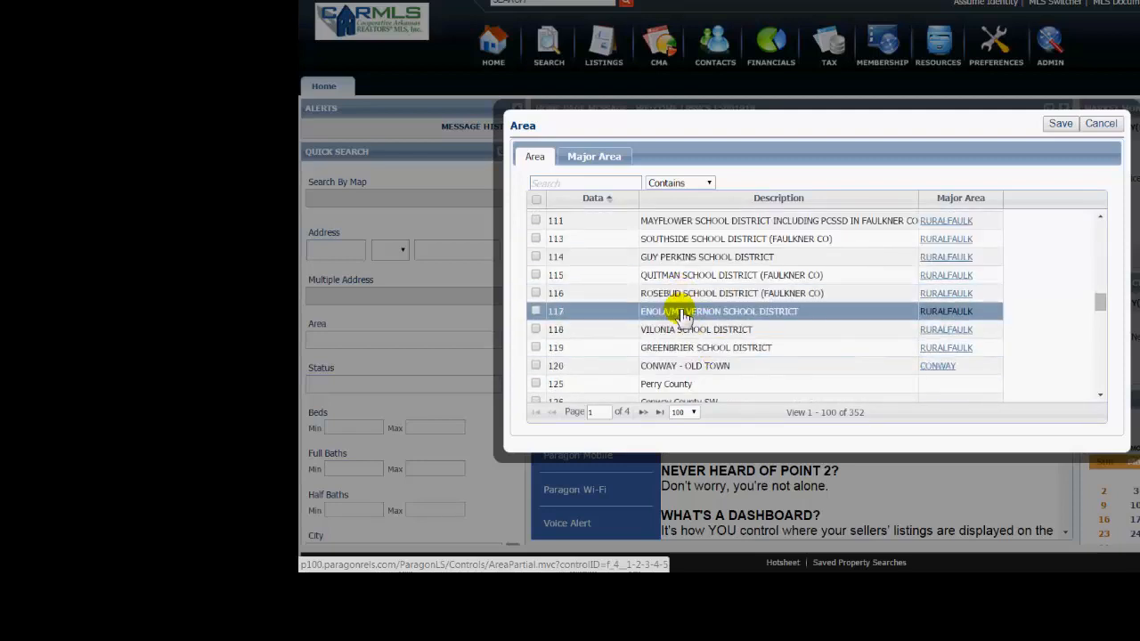
pyautogui.scroll(-2, 683, 312)
pyautogui.click(590, 274)
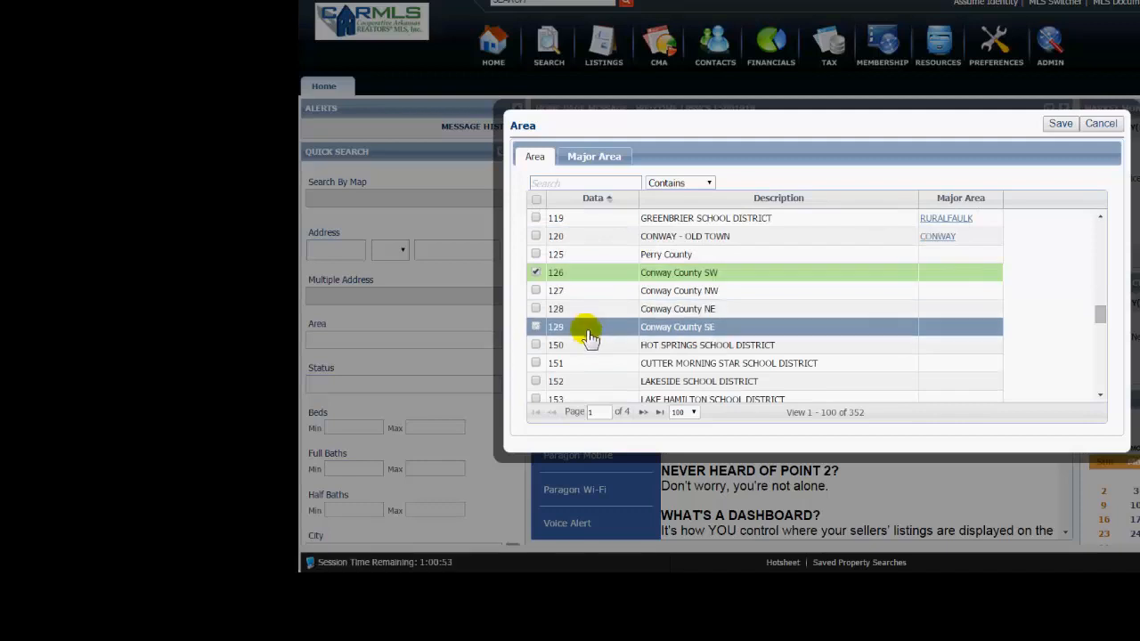
pyautogui.scroll(-5, 853, 356)
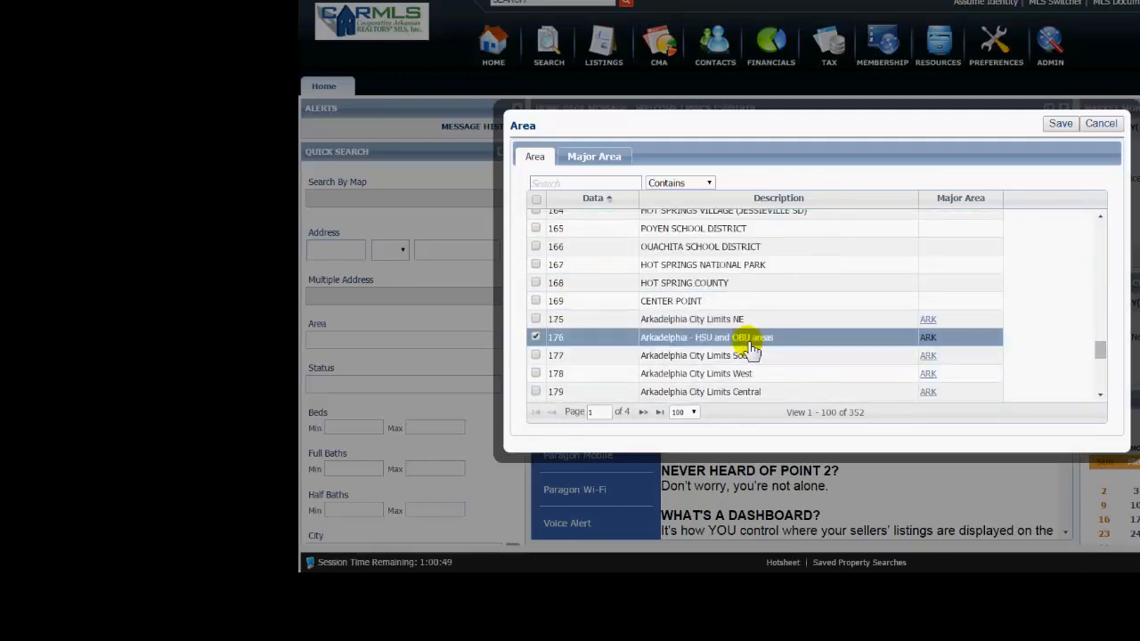
pyautogui.click(745, 338)
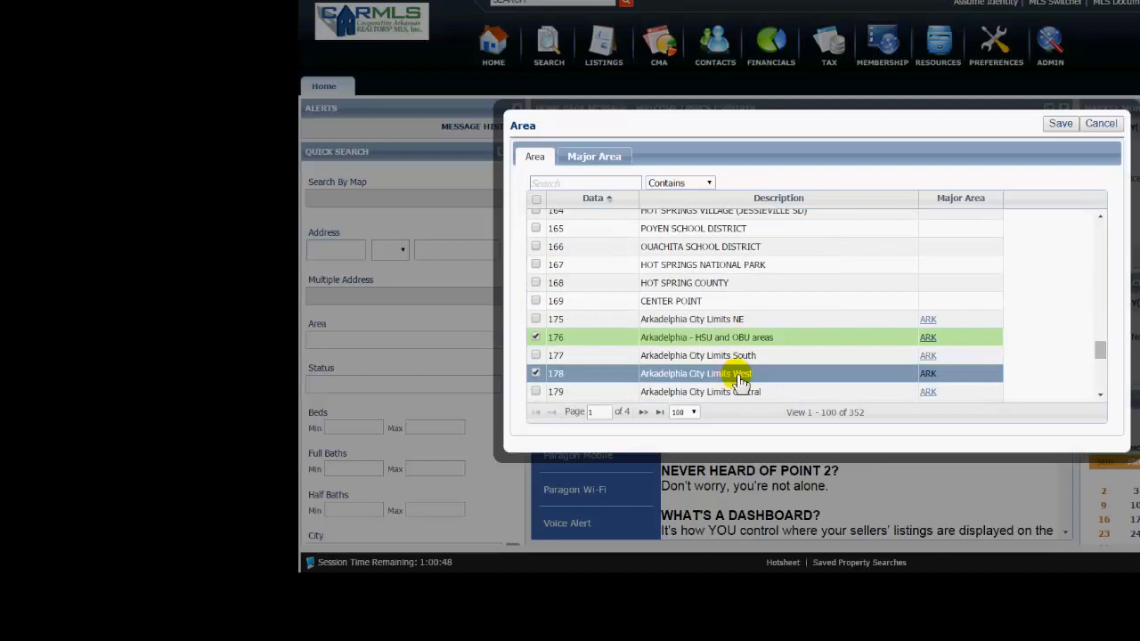
pyautogui.click(1059, 124)
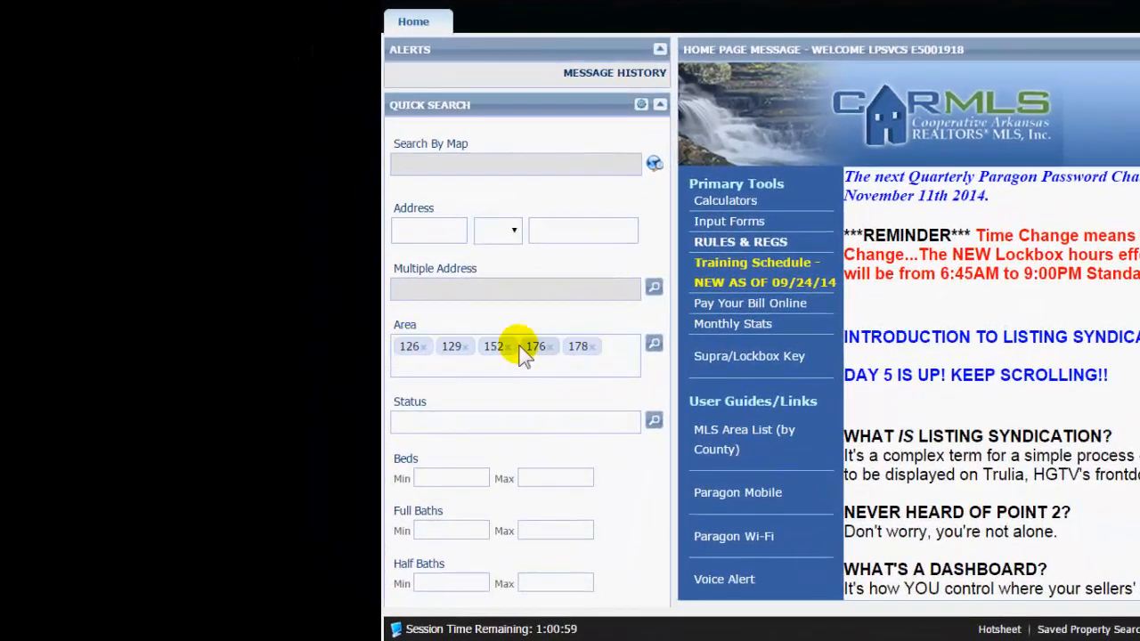
# - Check the descriptions of the chosen area codes in the Quick Search's Area field
pyautogui.click(413, 352)
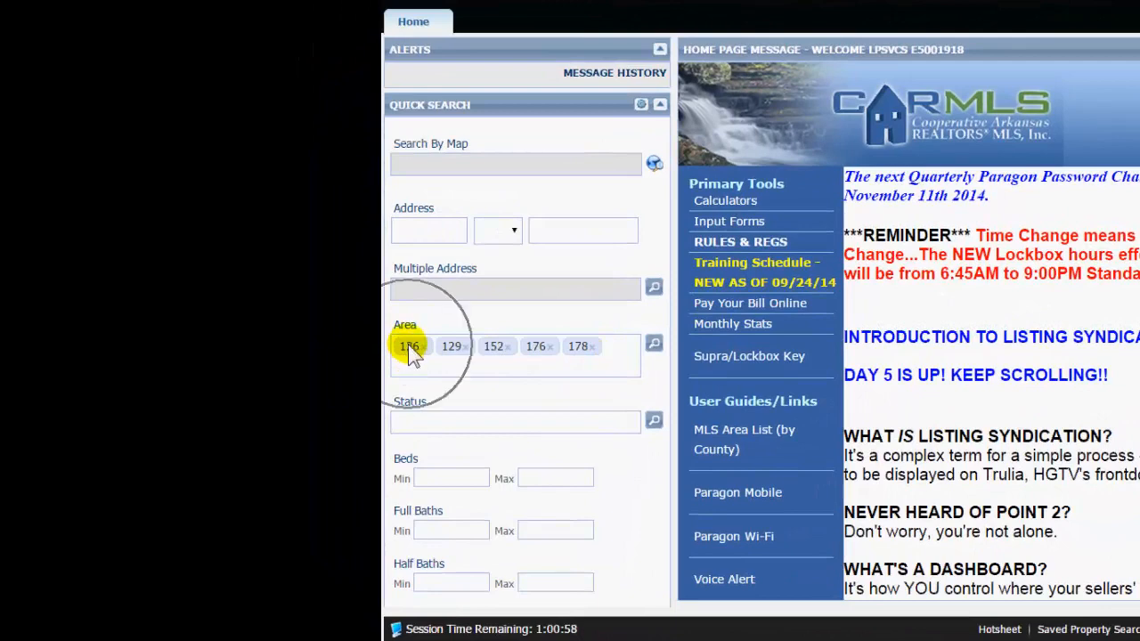
pyautogui.click(456, 346)
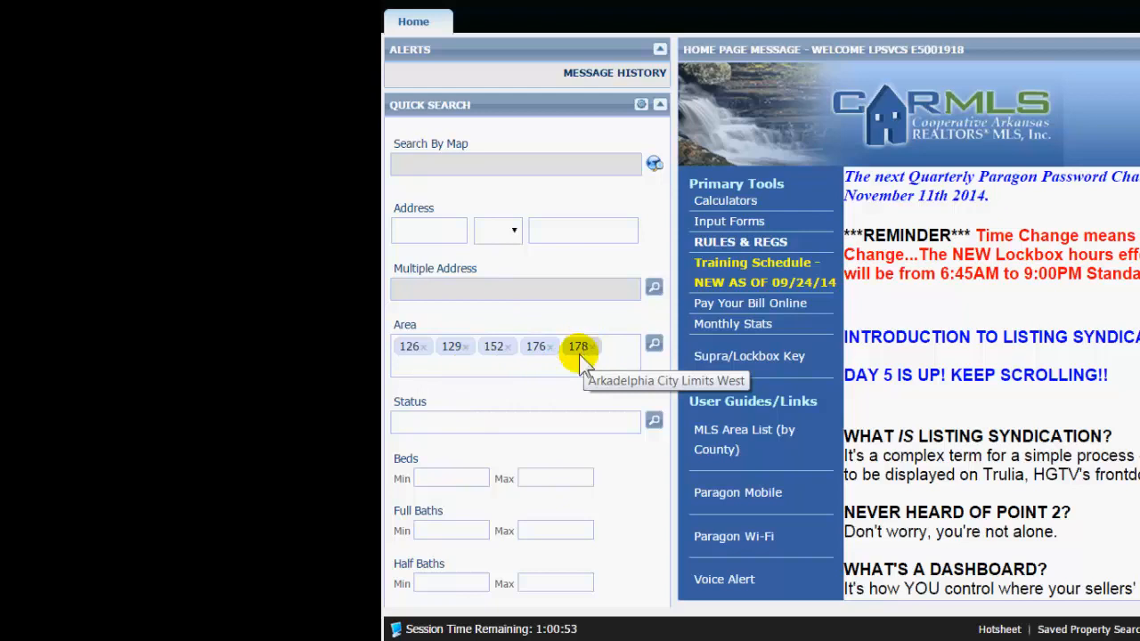
# - Set the Quick Search's Status criterion to ACT - Active
pyautogui.click(506, 422)
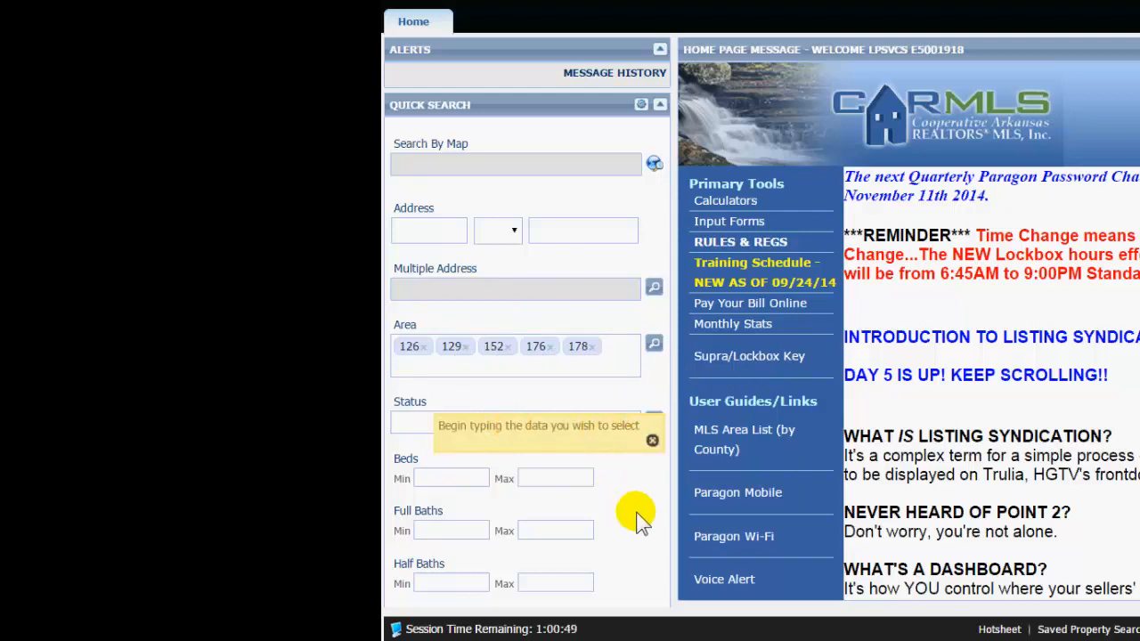
pyautogui.write('act')
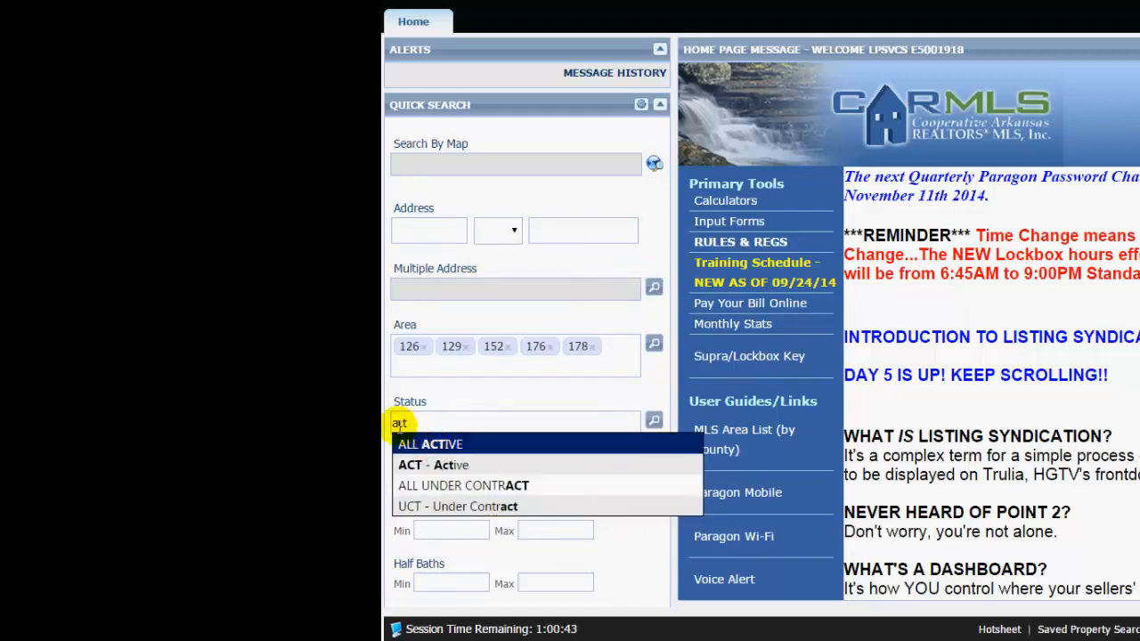
pyautogui.click(448, 468)
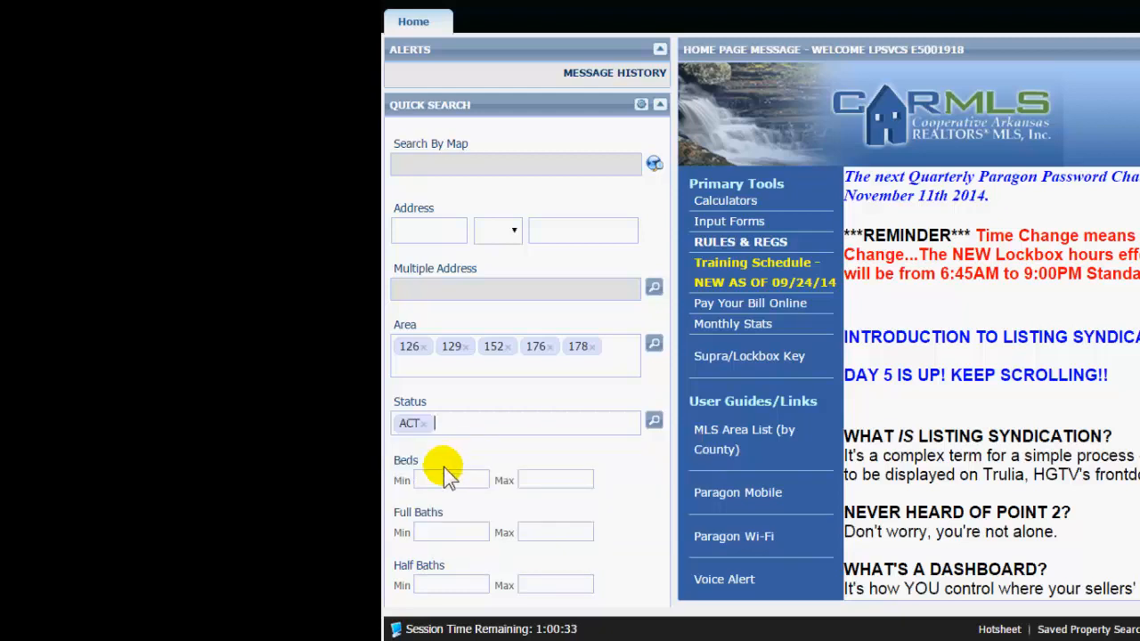
# - Set the minimum Beds to 3 and the minimum Full Baths to 2, leaving both maximums blank
pyautogui.click(445, 476)
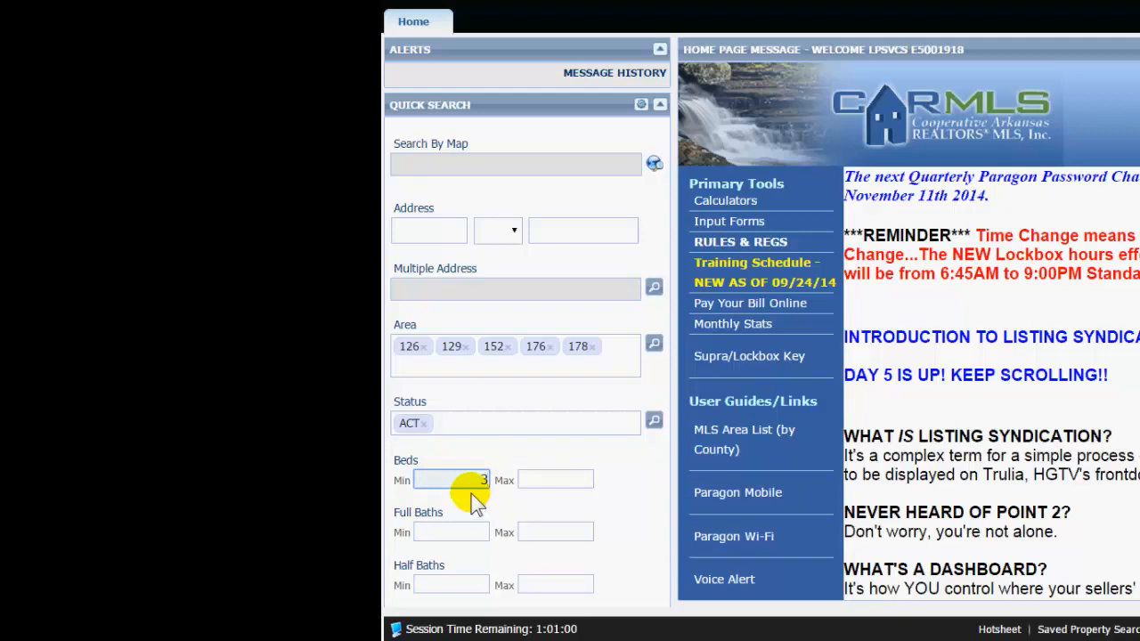
pyautogui.press('Tab')
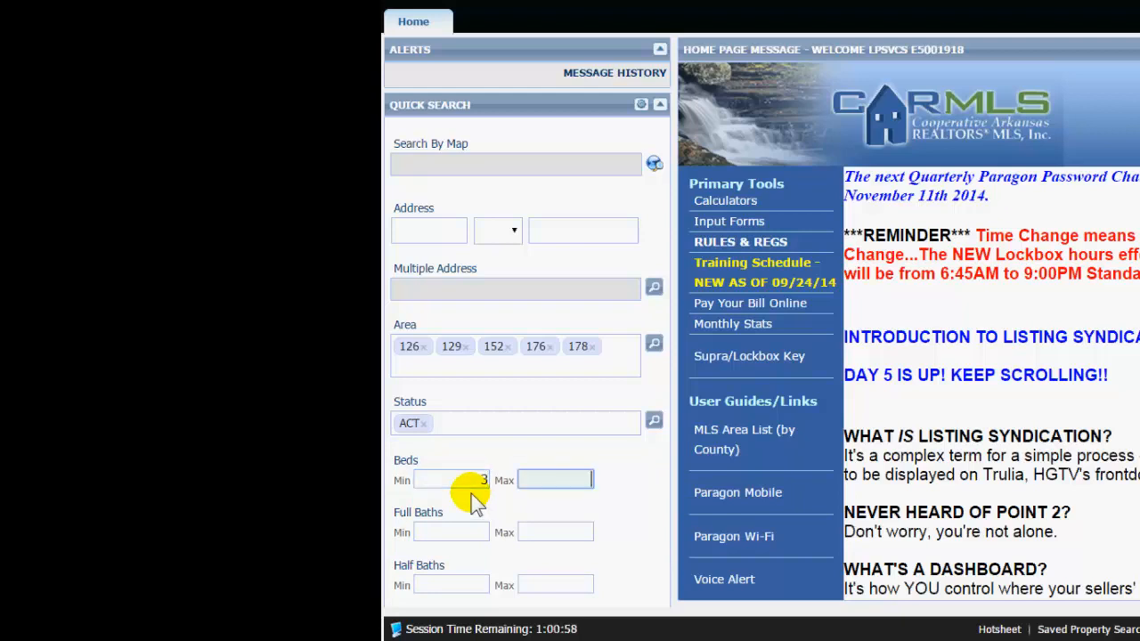
pyautogui.press('Tab')
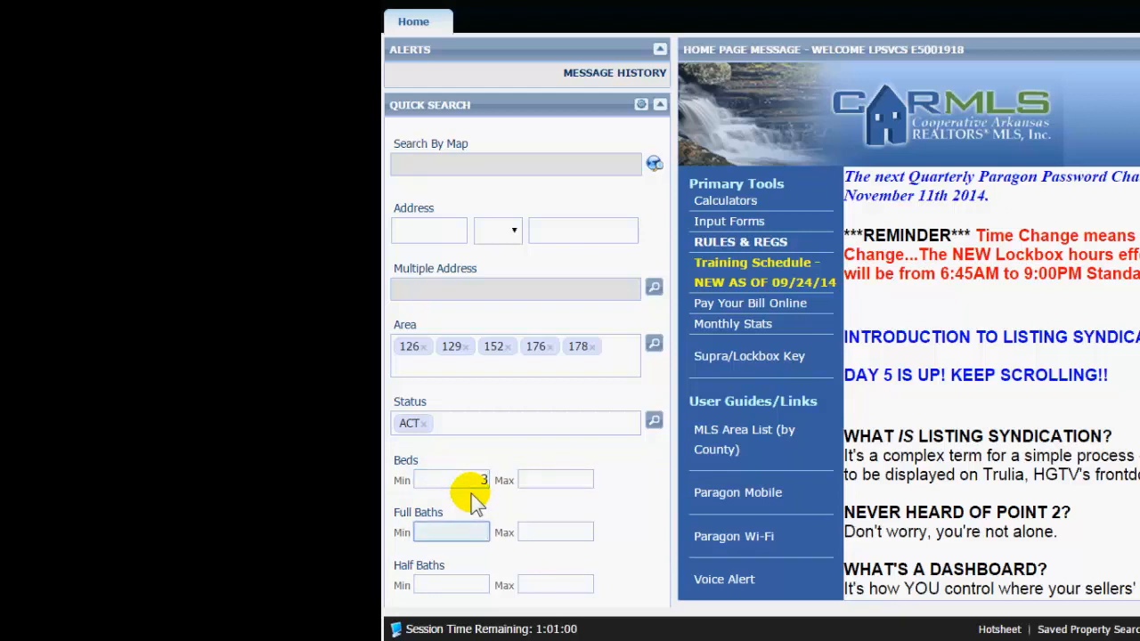
pyautogui.write('2')
pyautogui.press('Tab')
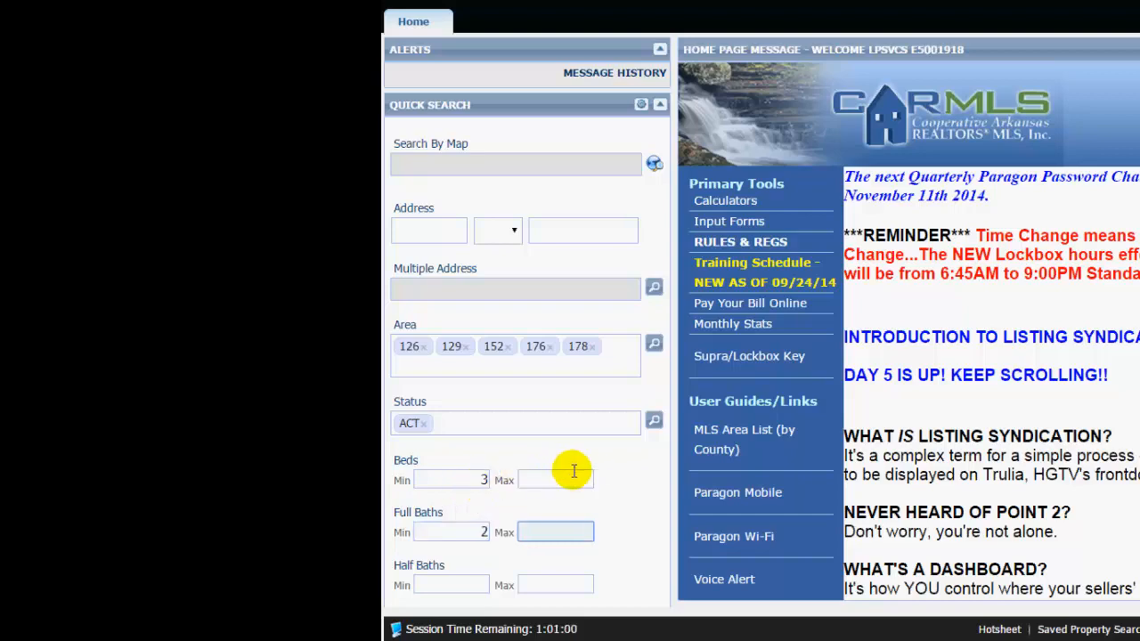
# - Check the count of matching listings beneath the Quick Search criteria
pyautogui.scroll(-3, 621, 455)
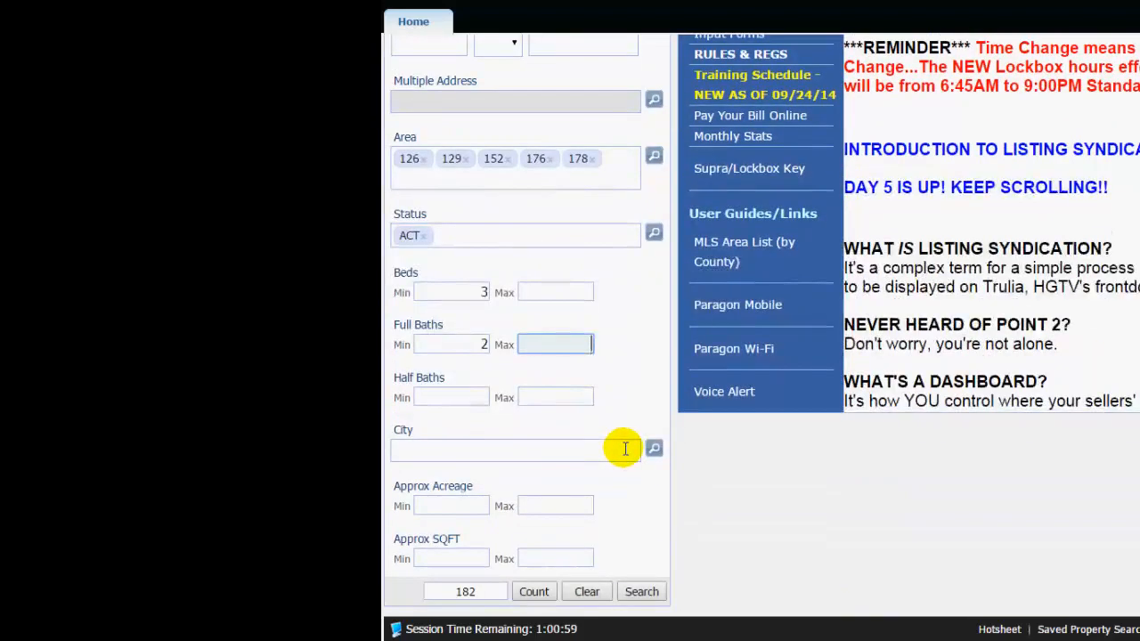
pyautogui.click(491, 598)
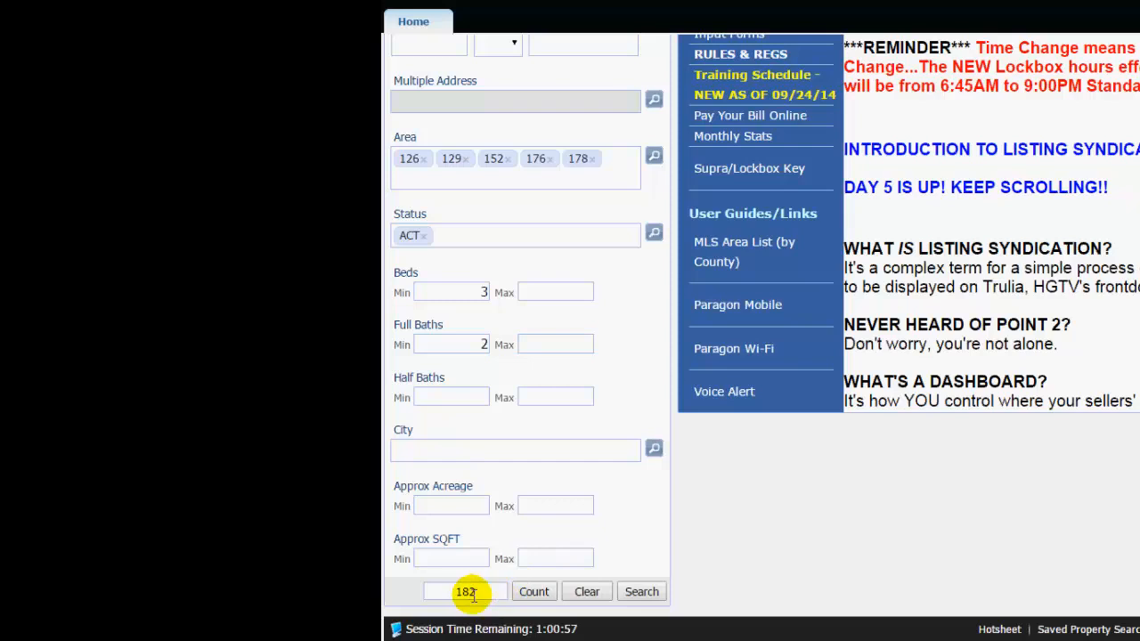
pyautogui.doubleClick(470, 593)
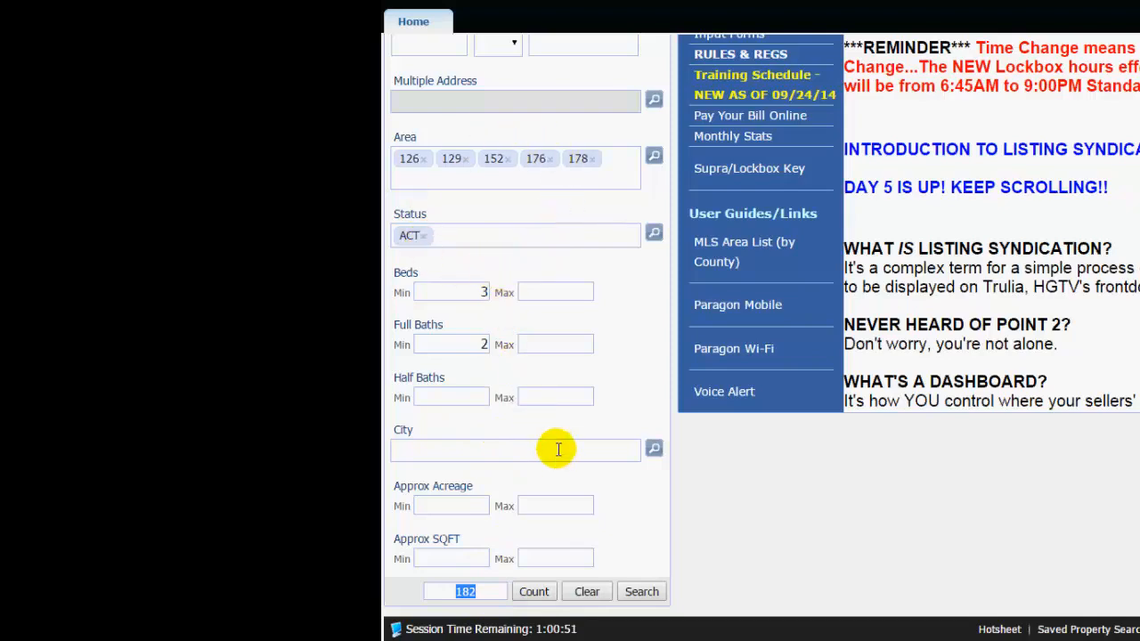
pyautogui.scroll(2, 561, 452)
pyautogui.scroll(-2, 573, 472)
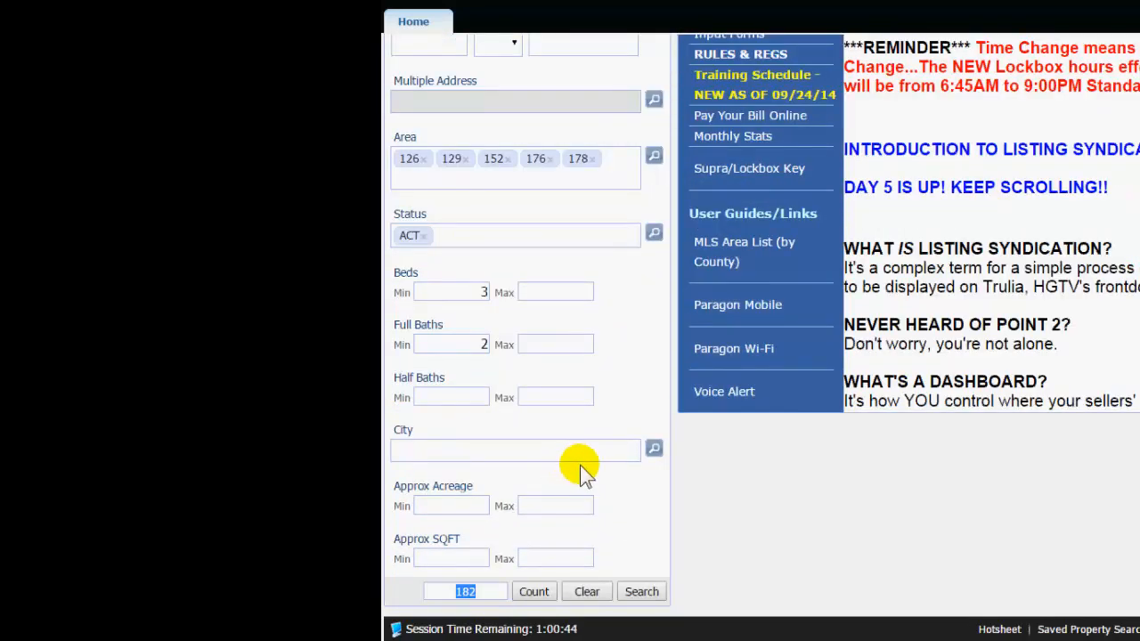
# - Set the minimum Half Baths to 1 in the Quick Search, leaving its maximum blank
pyautogui.click(539, 345)
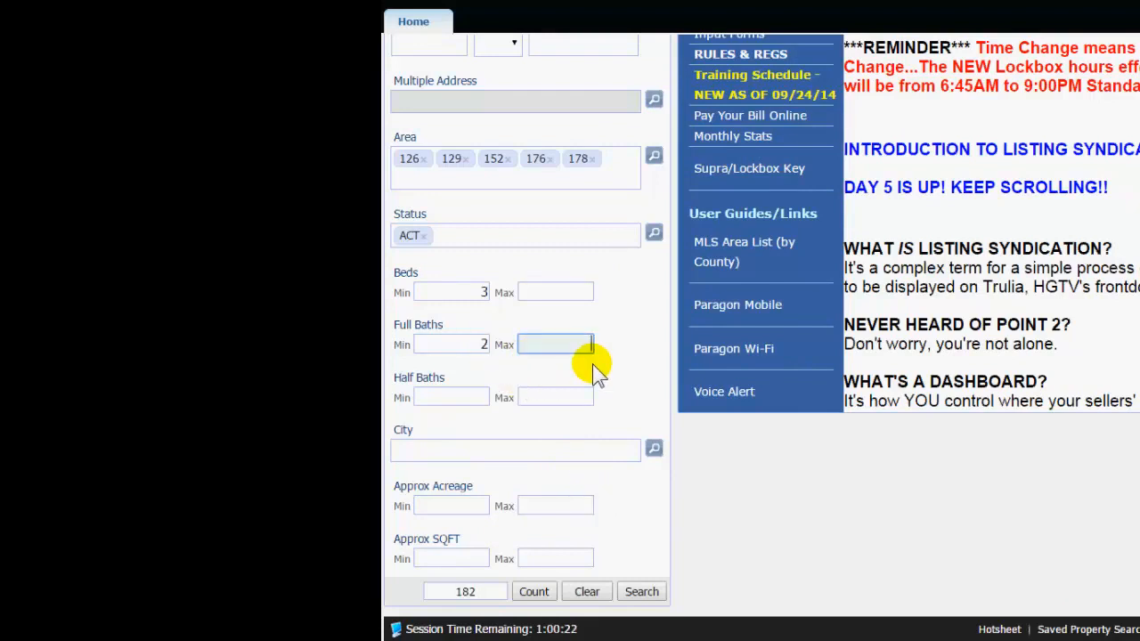
pyautogui.press('Tab')
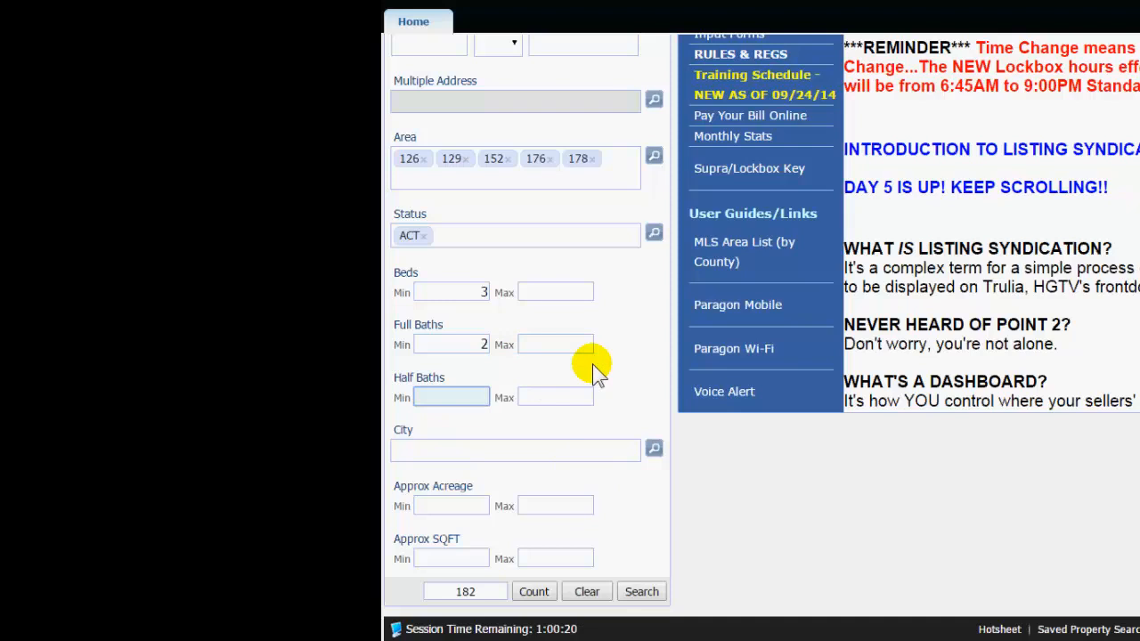
pyautogui.write('1')
pyautogui.press('Tab')
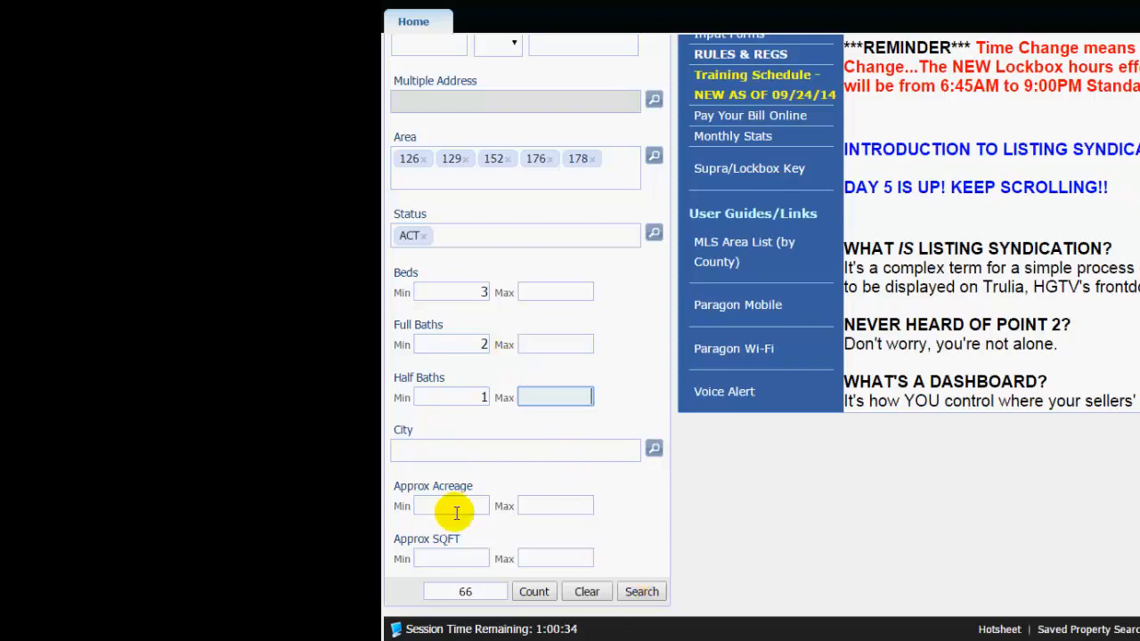
pyautogui.scroll(3, 453, 514)
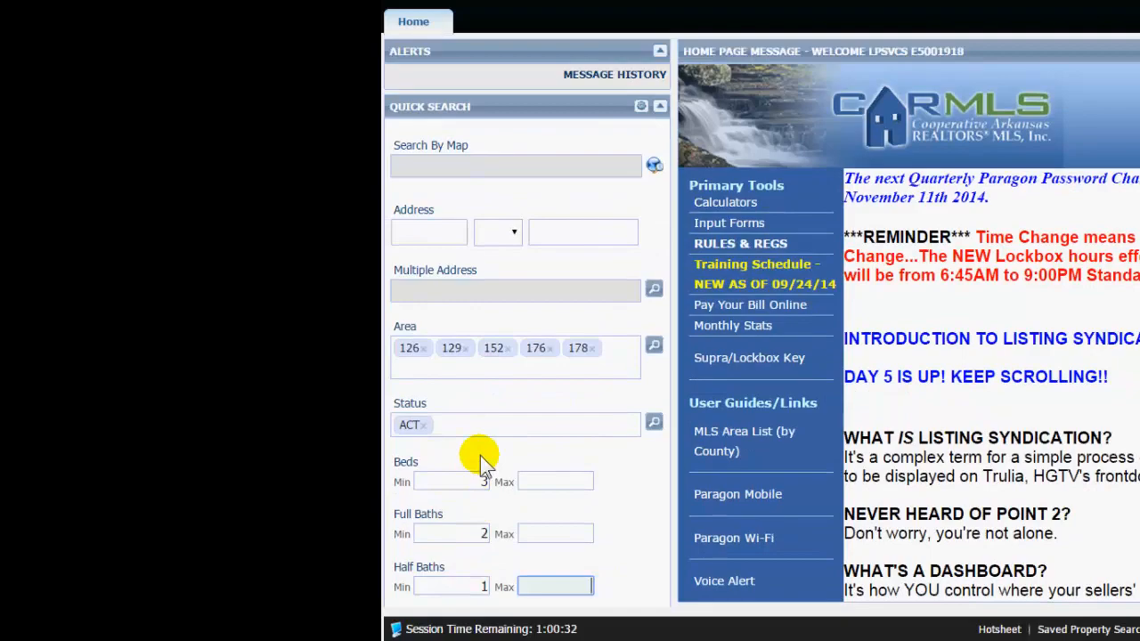